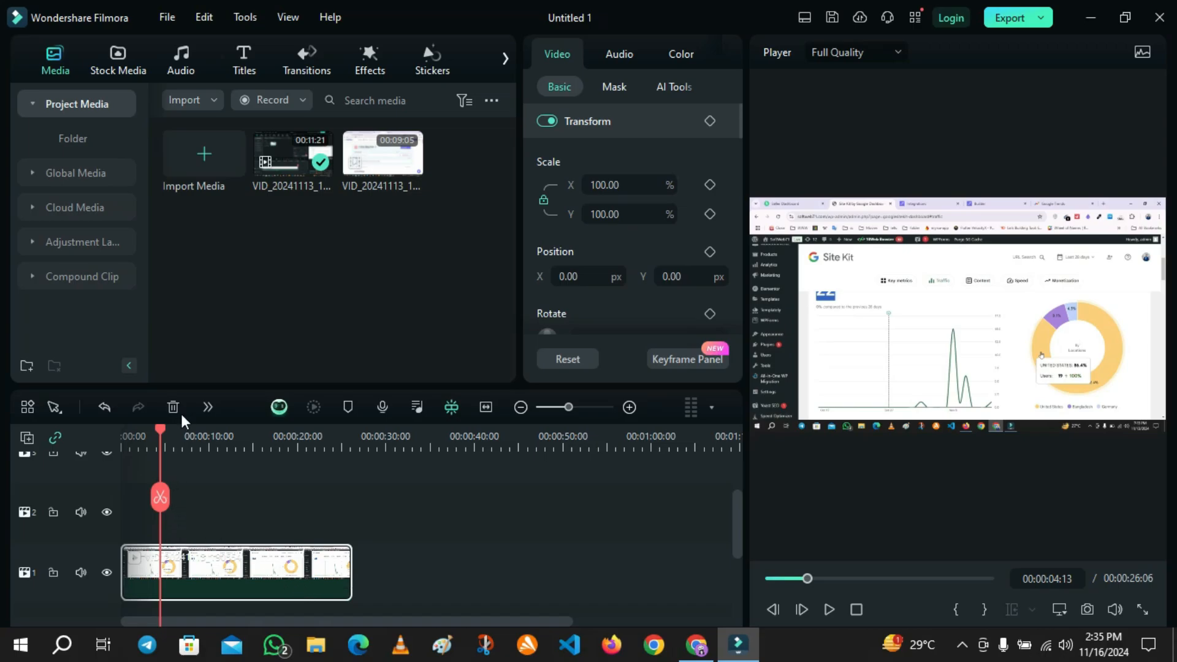
# Split the timeline clip at about 00:00:03:22.
pyautogui.moveTo(159, 424)
pyautogui.mouseDown()
pyautogui.moveTo(299, 450)
pyautogui.moveTo(124, 449)
pyautogui.moveTo(187, 454)
pyautogui.moveTo(155, 442)
pyautogui.mouseUp()
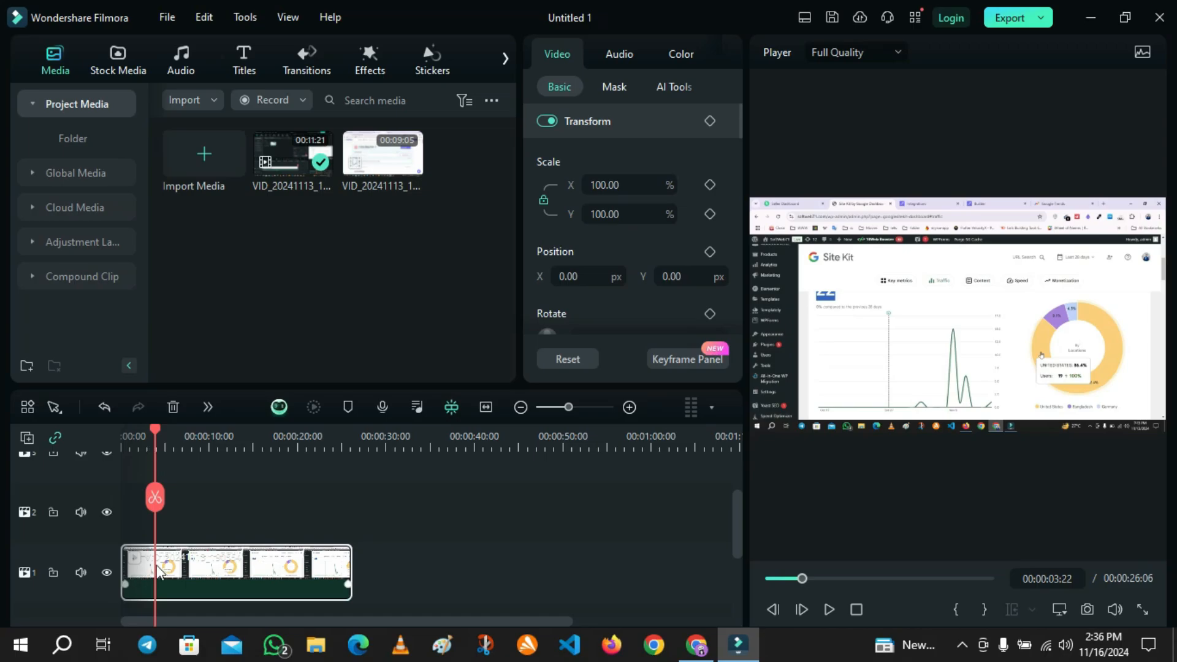
pyautogui.click(154, 499)
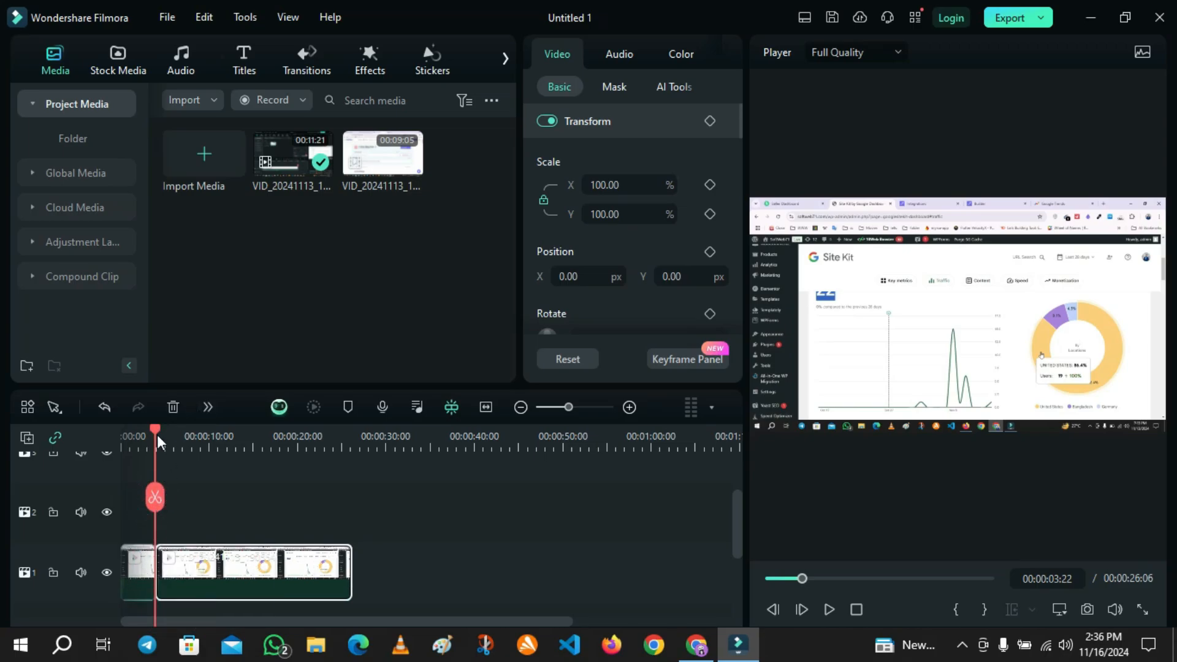
# Split the remaining clip again at about 00:00:13:16.
pyautogui.moveTo(157, 435)
pyautogui.mouseDown()
pyautogui.moveTo(252, 451)
pyautogui.moveTo(172, 429)
pyautogui.mouseUp()
pyautogui.click(240, 499)
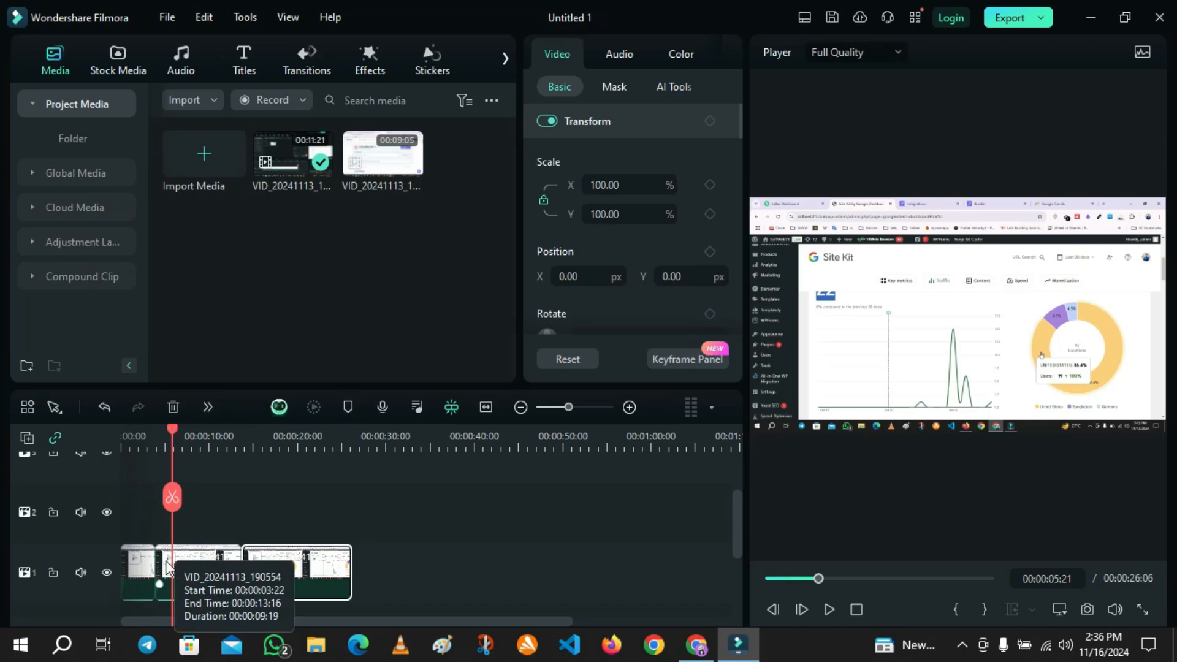
pyautogui.moveTo(171, 429); pyautogui.dragTo(172, 432)
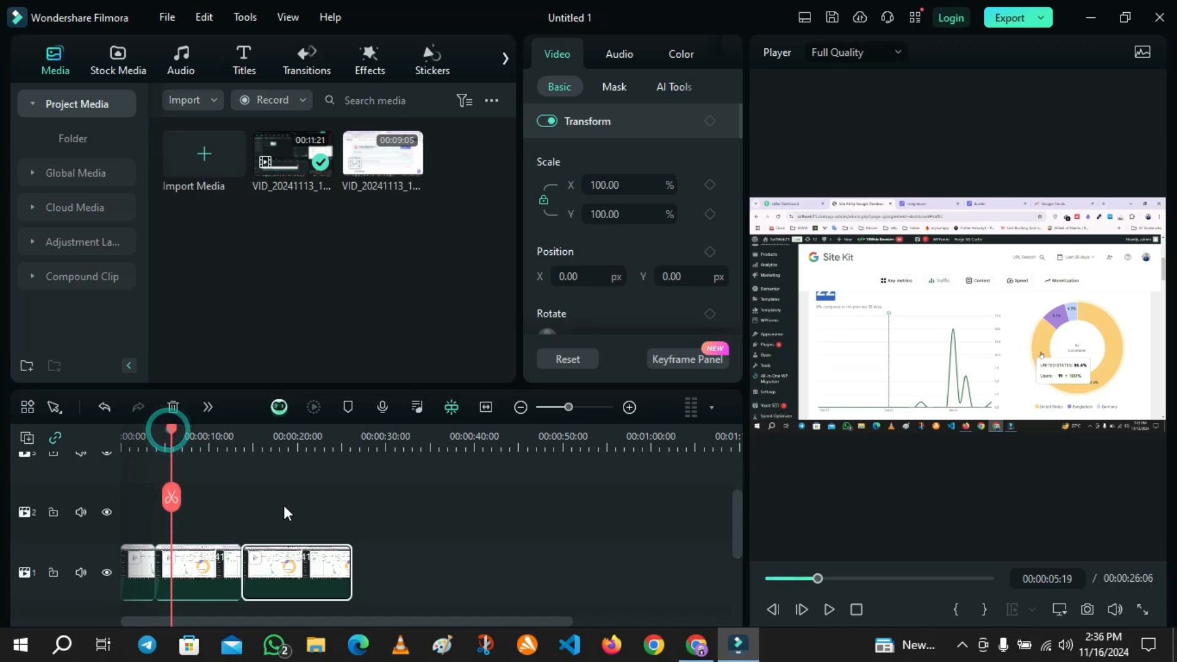
# Split the clip at about 00:00:05:17 and again at about 00:00:11:23.
pyautogui.click(588, 407)
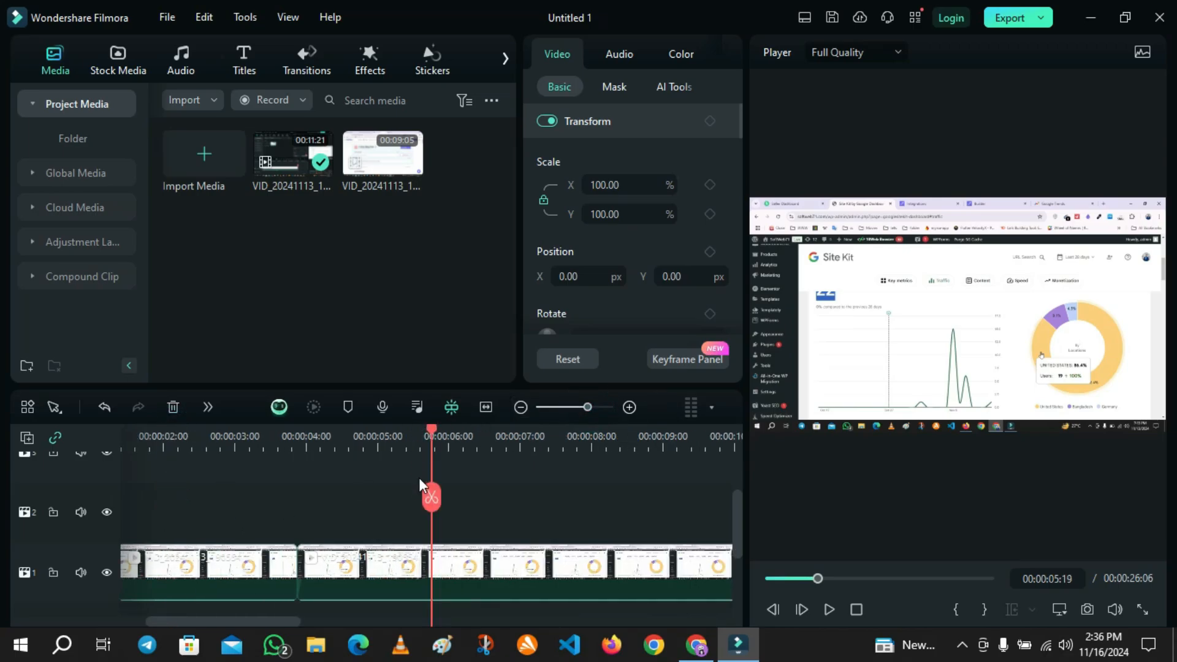
pyautogui.moveTo(434, 436); pyautogui.dragTo(426, 428)
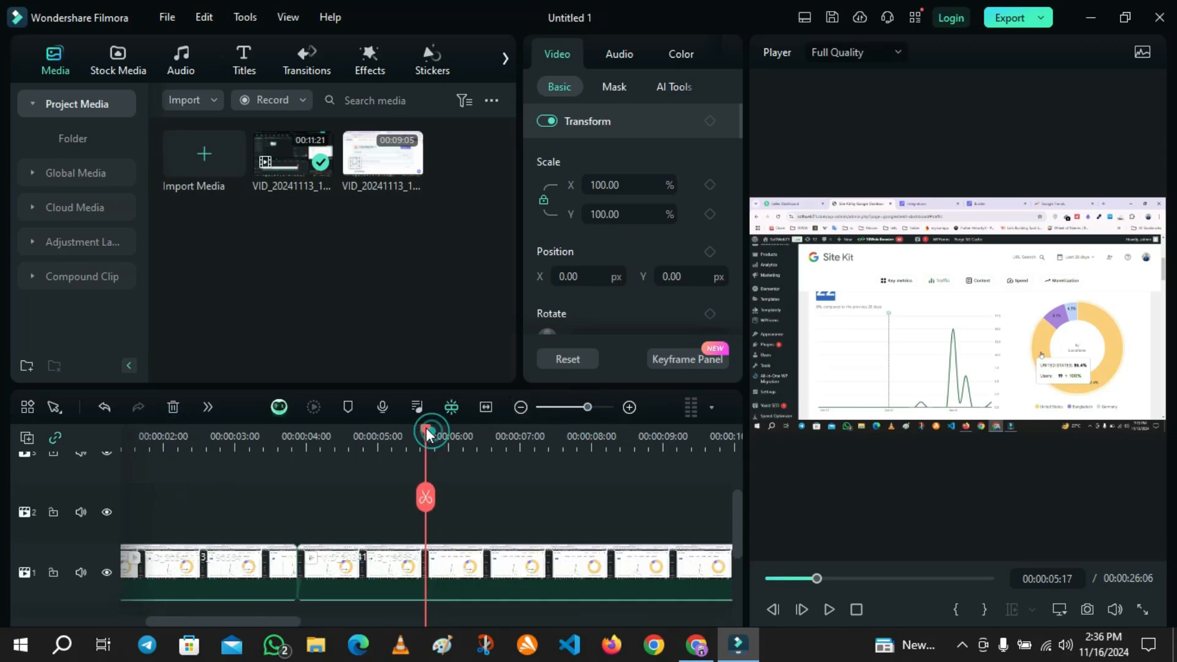
pyautogui.click(575, 413)
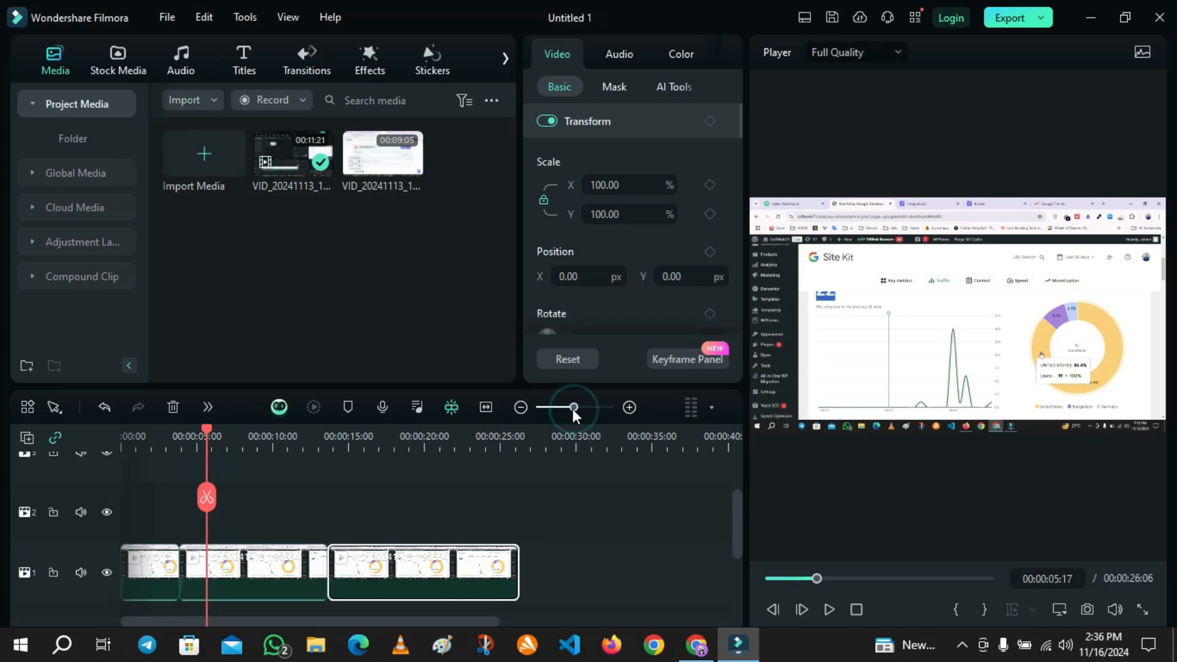
pyautogui.click(205, 494)
pyautogui.moveTo(204, 432); pyautogui.dragTo(302, 464)
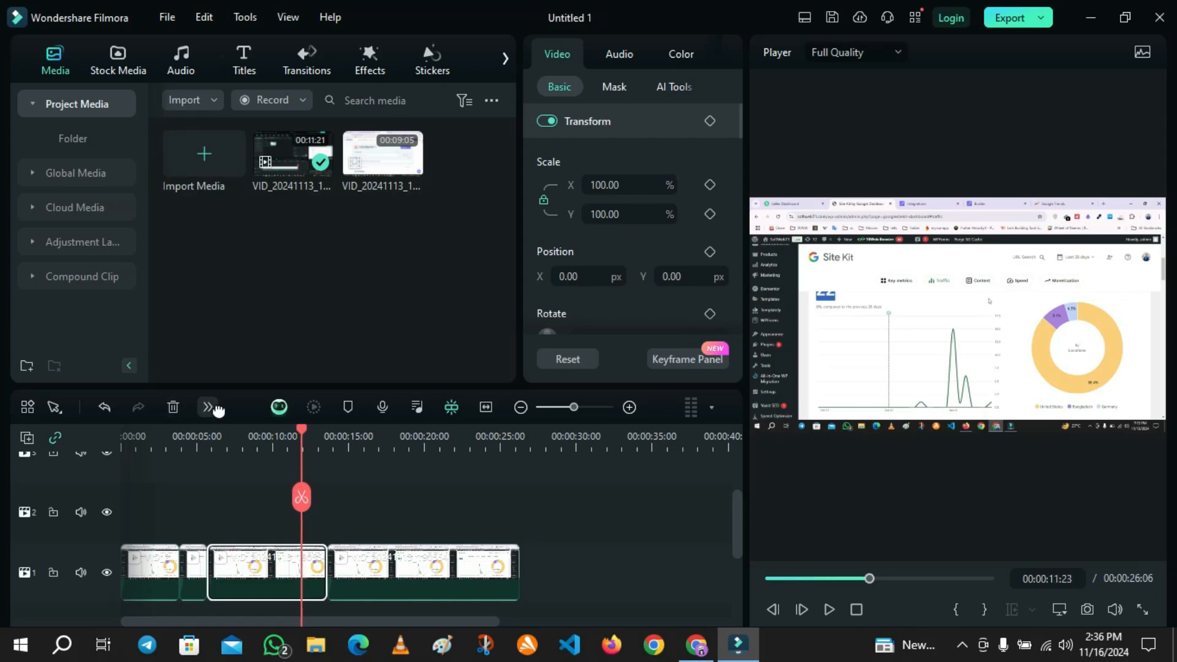
pyautogui.click(303, 498)
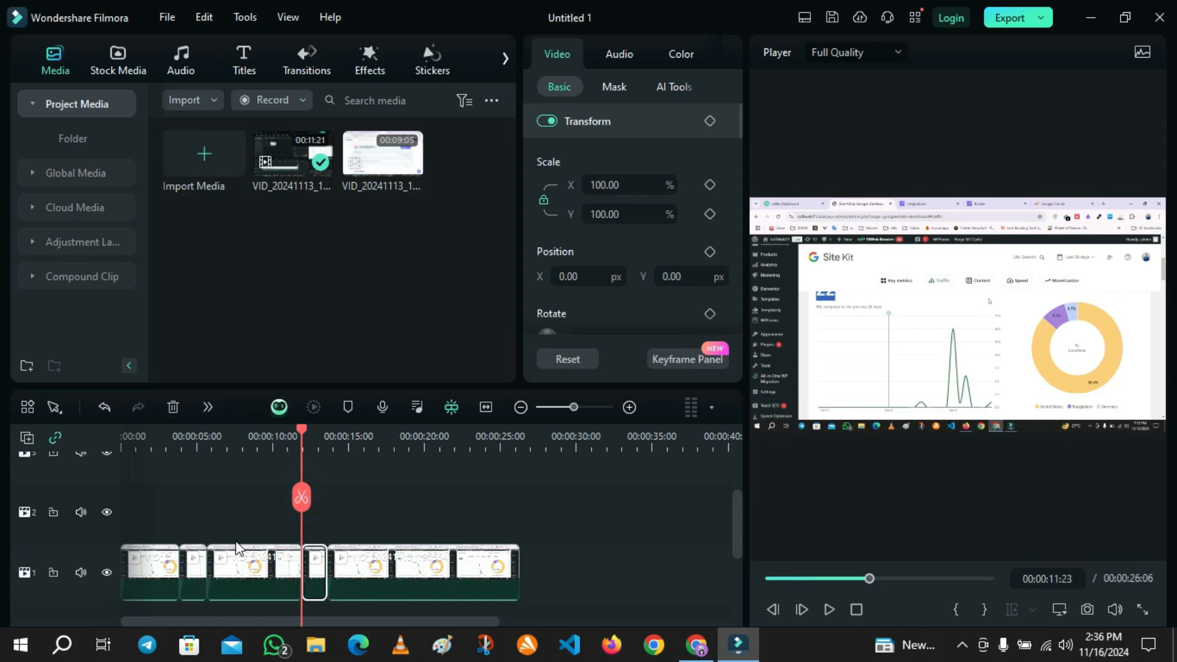
# Select the clip segment from 00:00:11:23 to 00:00:13:16 and open its Crop and Zoom, Pan & Zoom settings.
pyautogui.click(212, 519)
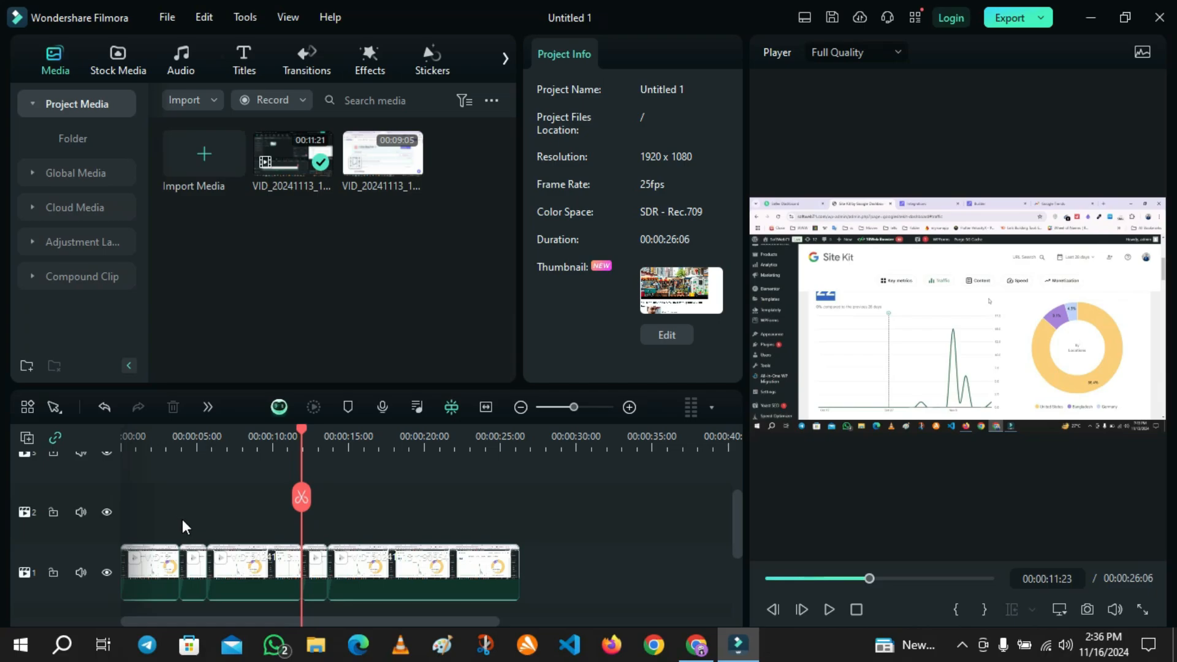
pyautogui.click(193, 567)
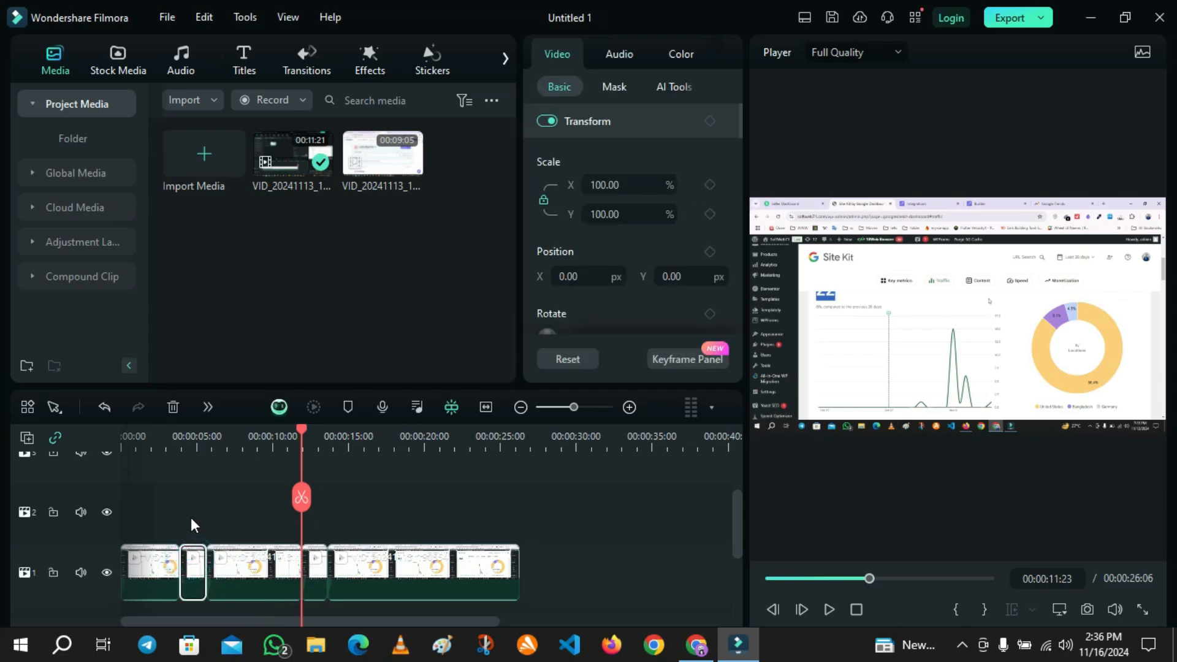
pyautogui.moveTo(190, 517); pyautogui.dragTo(310, 593)
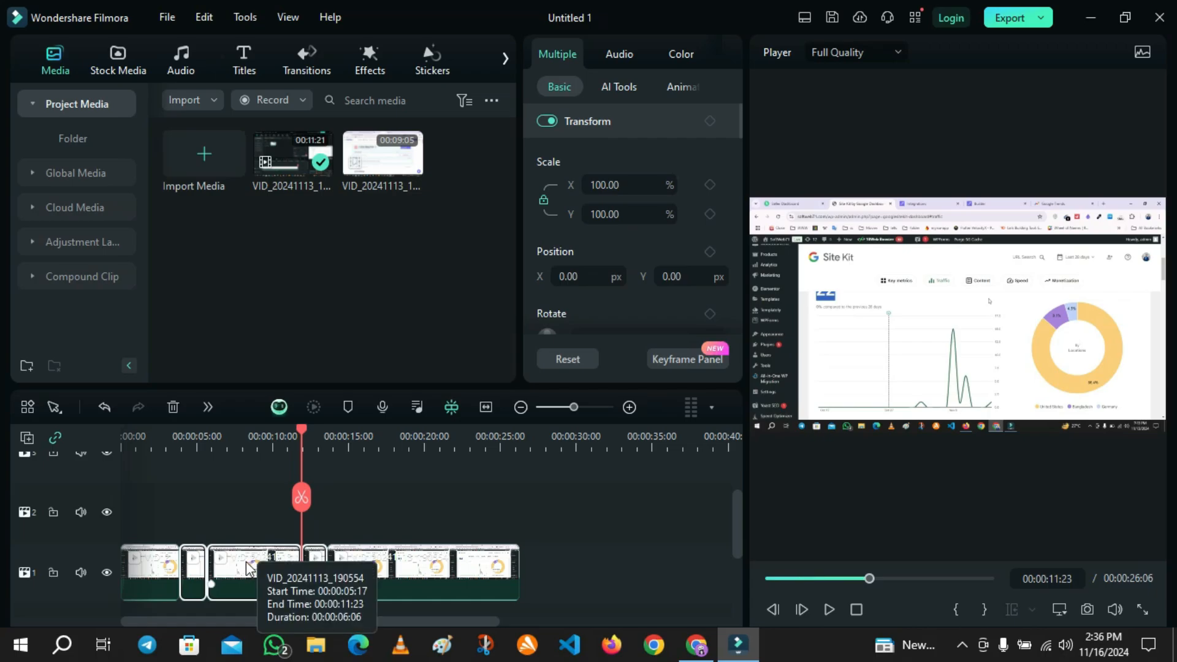
pyautogui.click(193, 572)
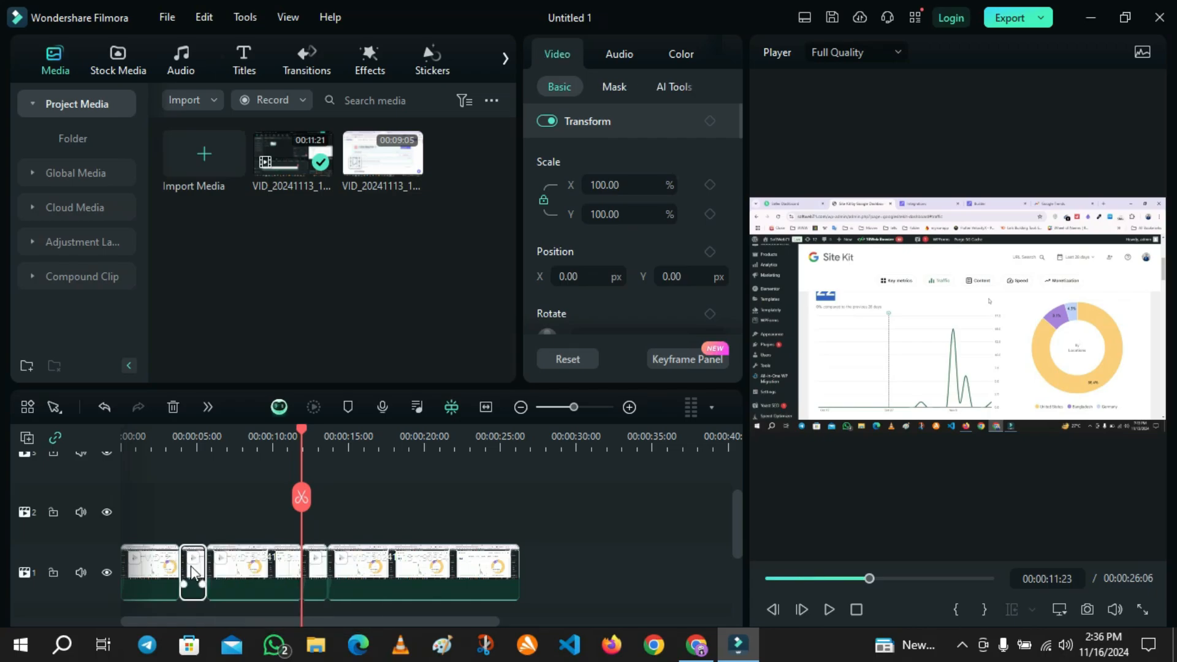
pyautogui.click(319, 566)
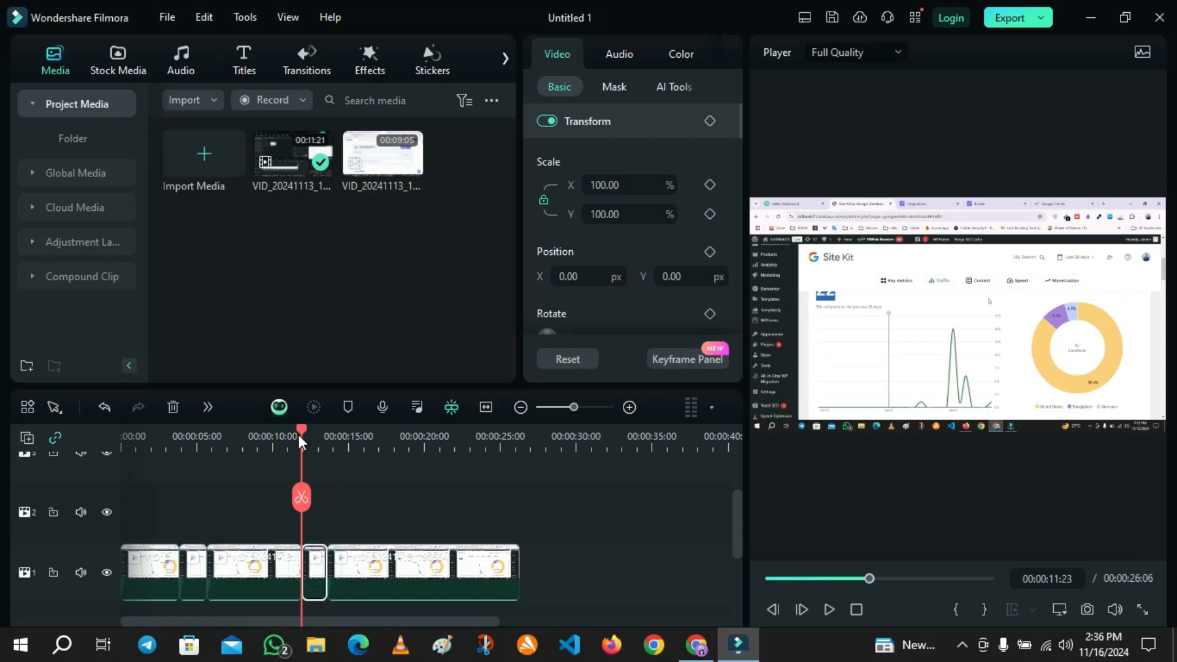
pyautogui.moveTo(299, 435); pyautogui.dragTo(186, 467)
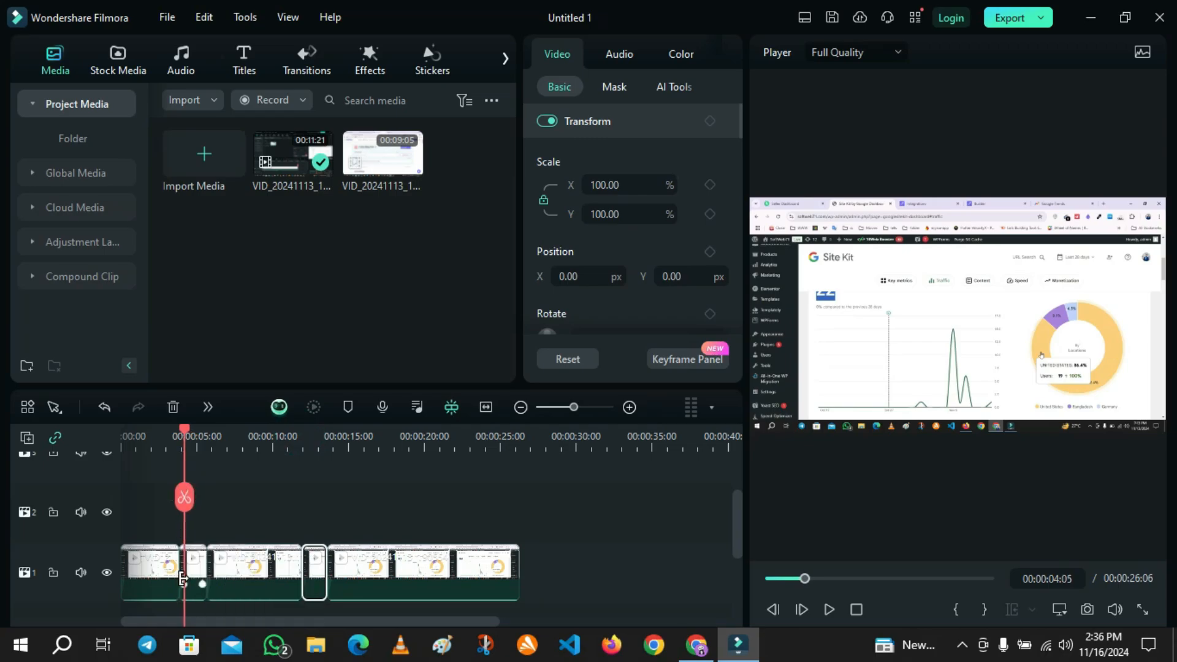
pyautogui.click(207, 409)
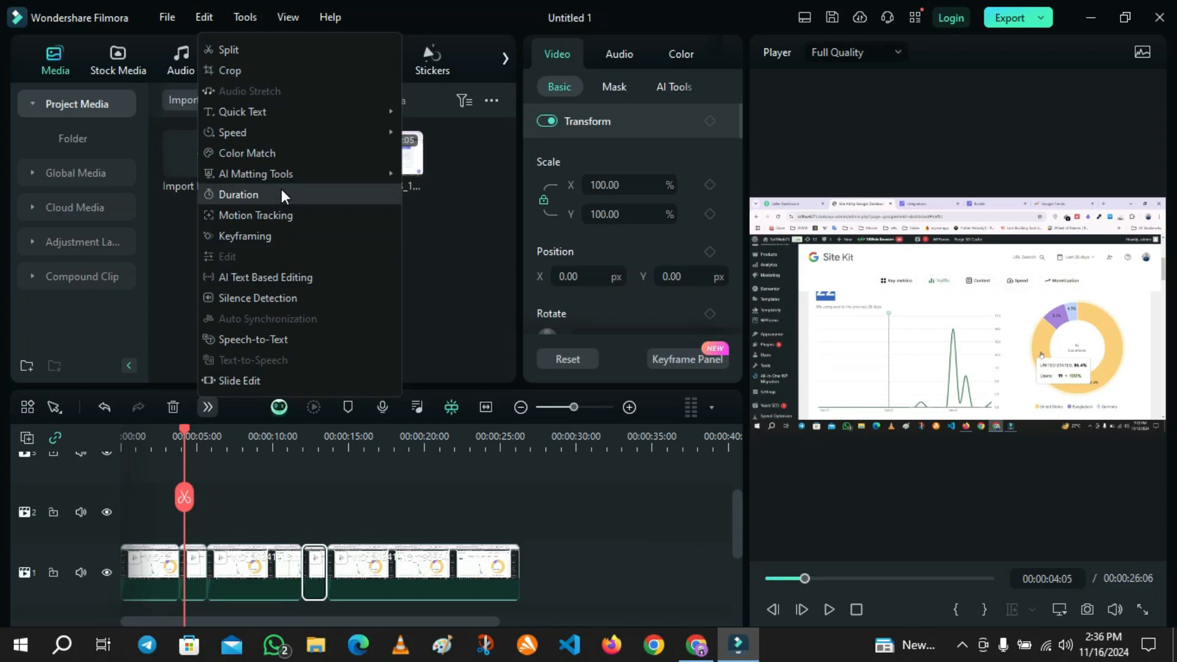
pyautogui.click(283, 72)
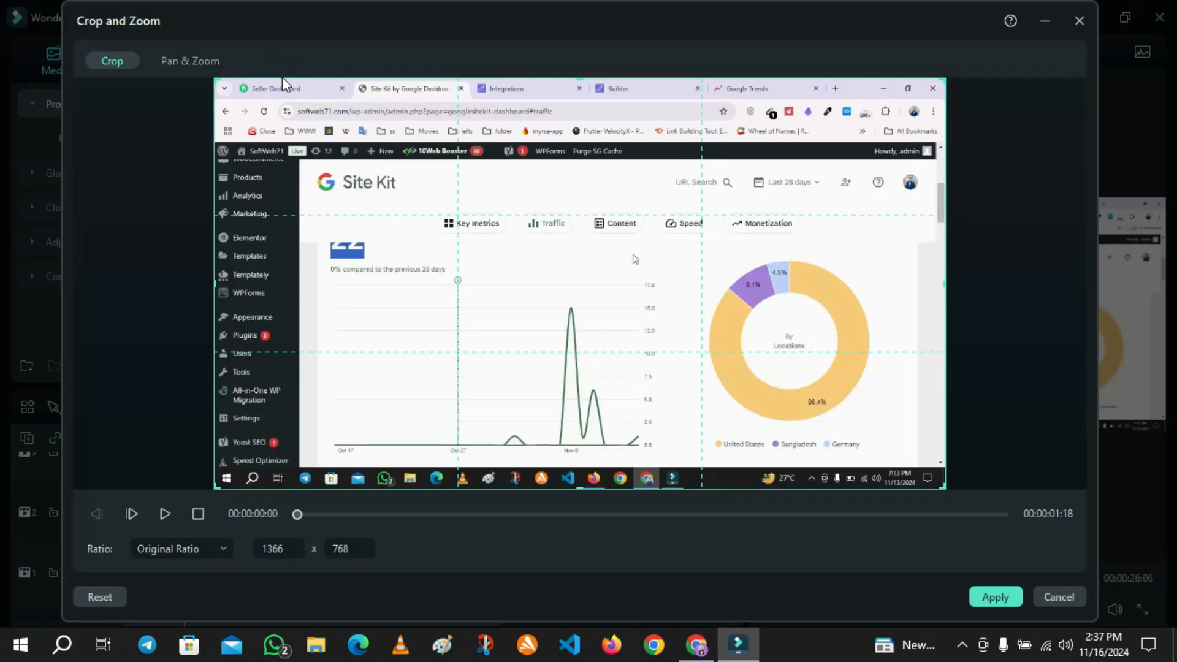
pyautogui.click(182, 64)
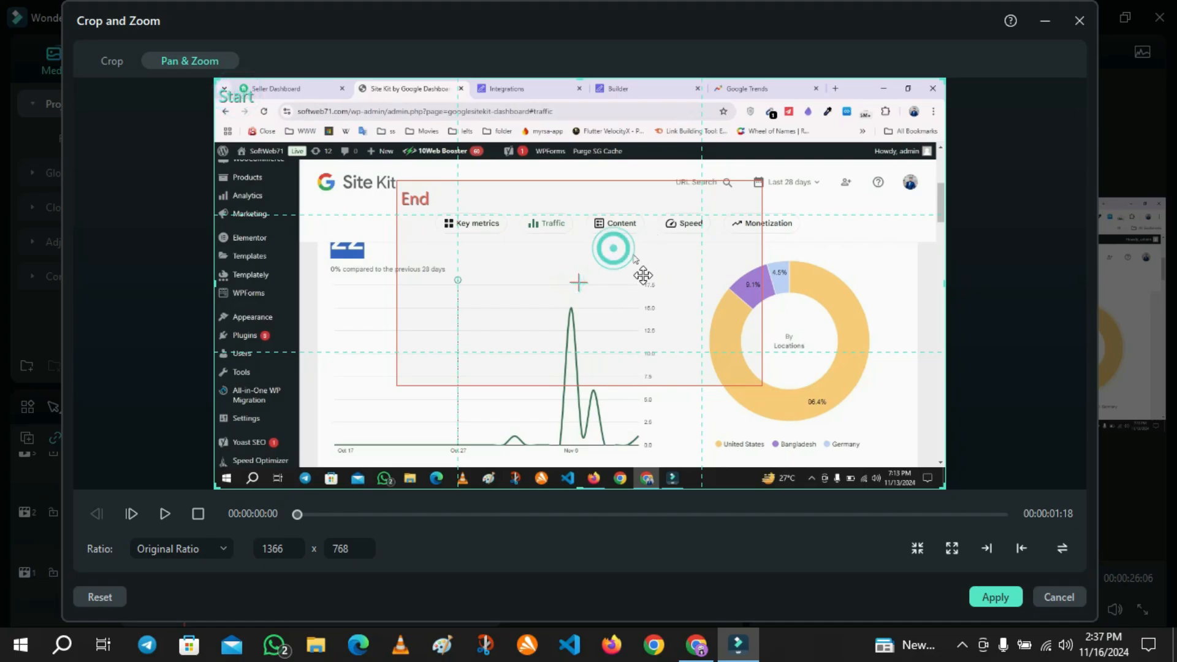
# Move and resize the End frame over the donut chart area, about 794 x 446.
pyautogui.click(574, 277)
pyautogui.moveTo(574, 277); pyautogui.dragTo(733, 321)
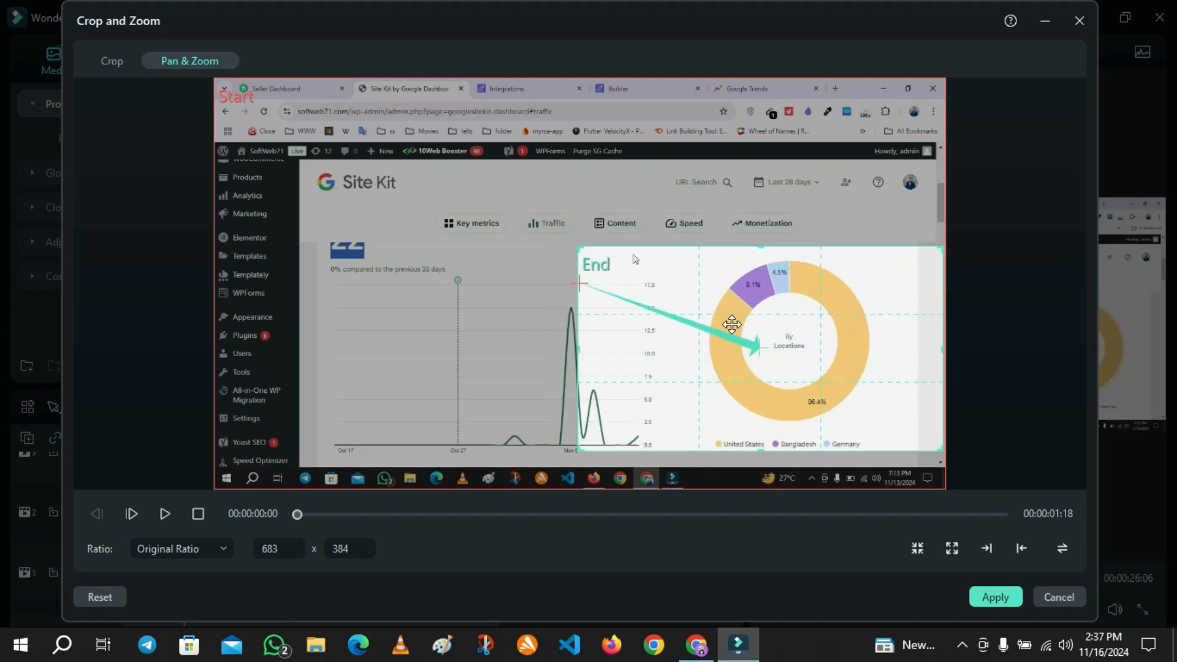
pyautogui.moveTo(582, 248)
pyautogui.mouseDown()
pyautogui.moveTo(519, 184)
pyautogui.moveTo(593, 256)
pyautogui.mouseUp()
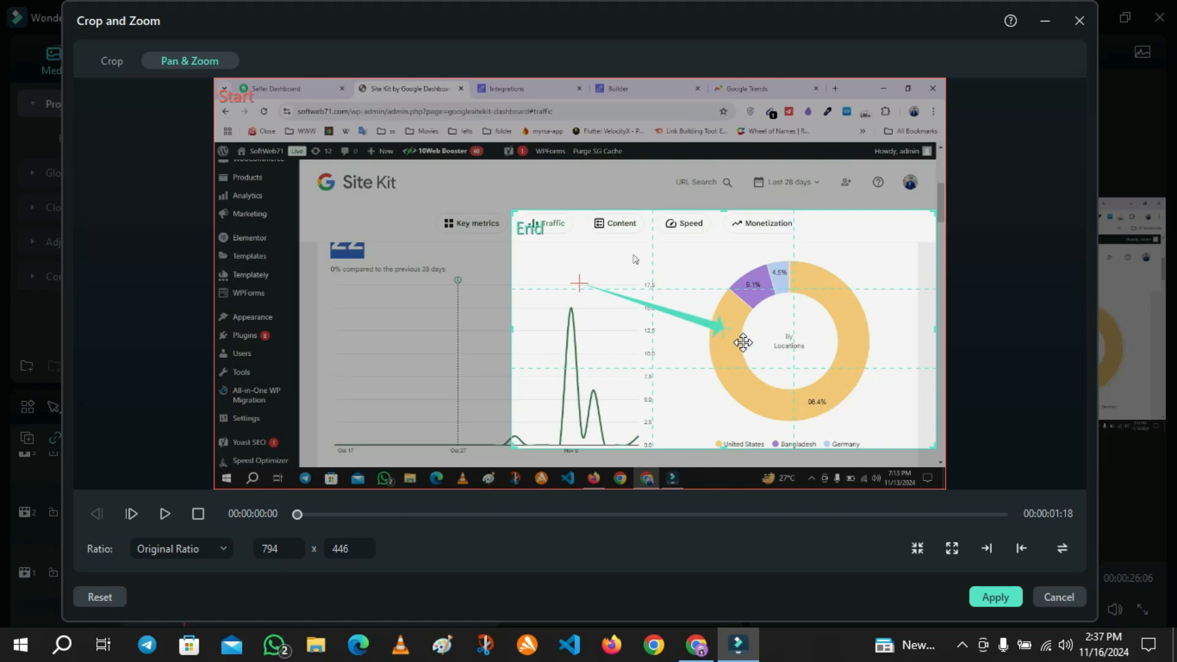
pyautogui.moveTo(674, 407); pyautogui.dragTo(674, 411)
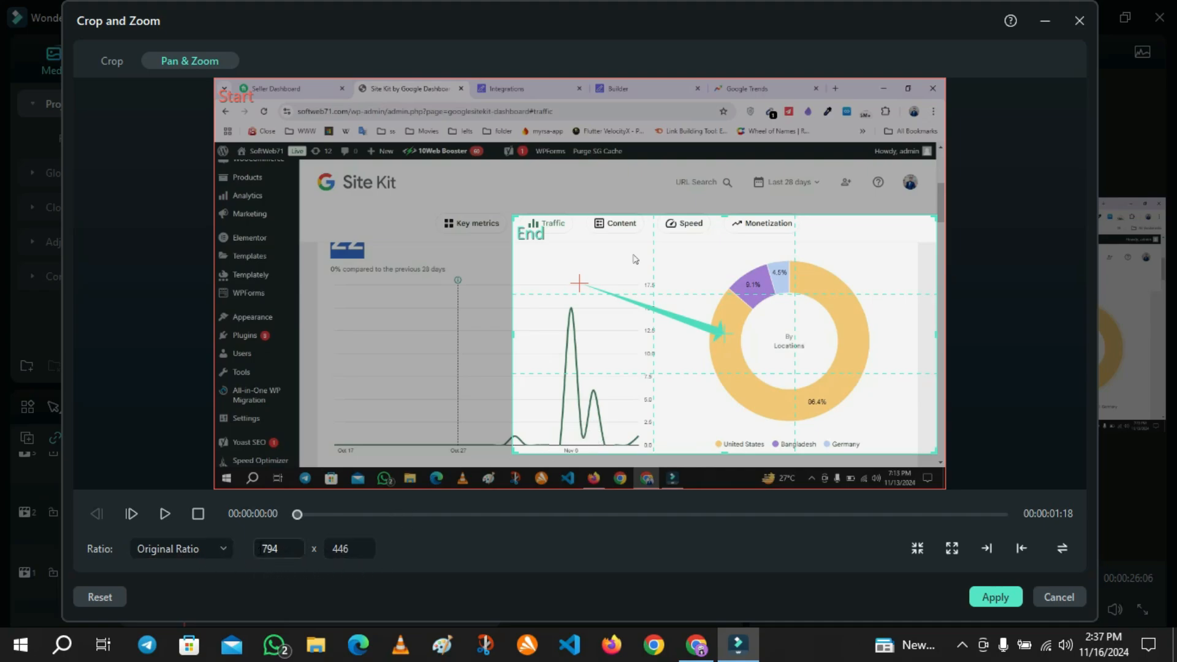
# Set the pan and zoom ratio to 16:9 and apply it.
pyautogui.click(201, 549)
pyautogui.click(179, 517)
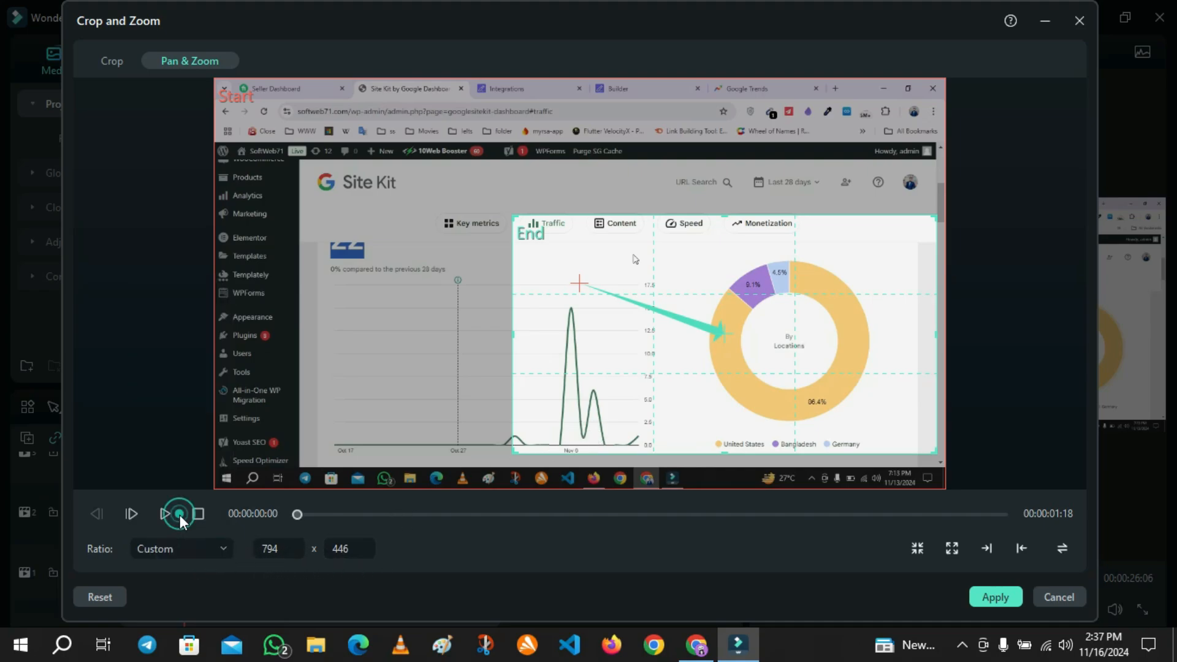
pyautogui.click(172, 548)
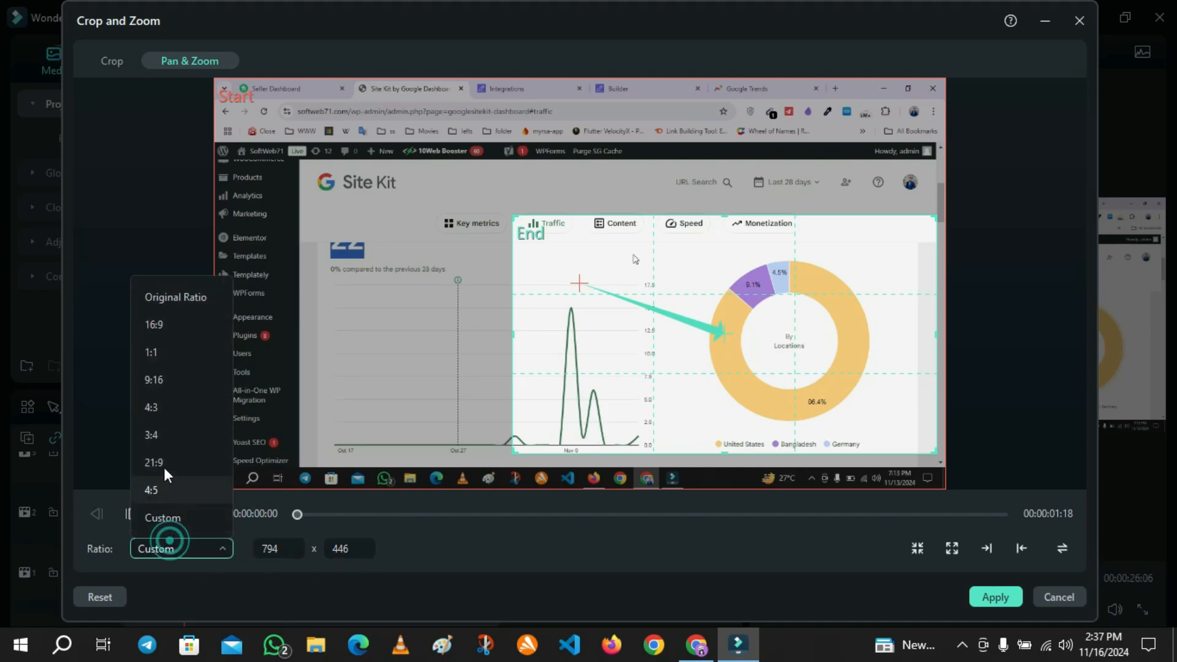
pyautogui.click(176, 325)
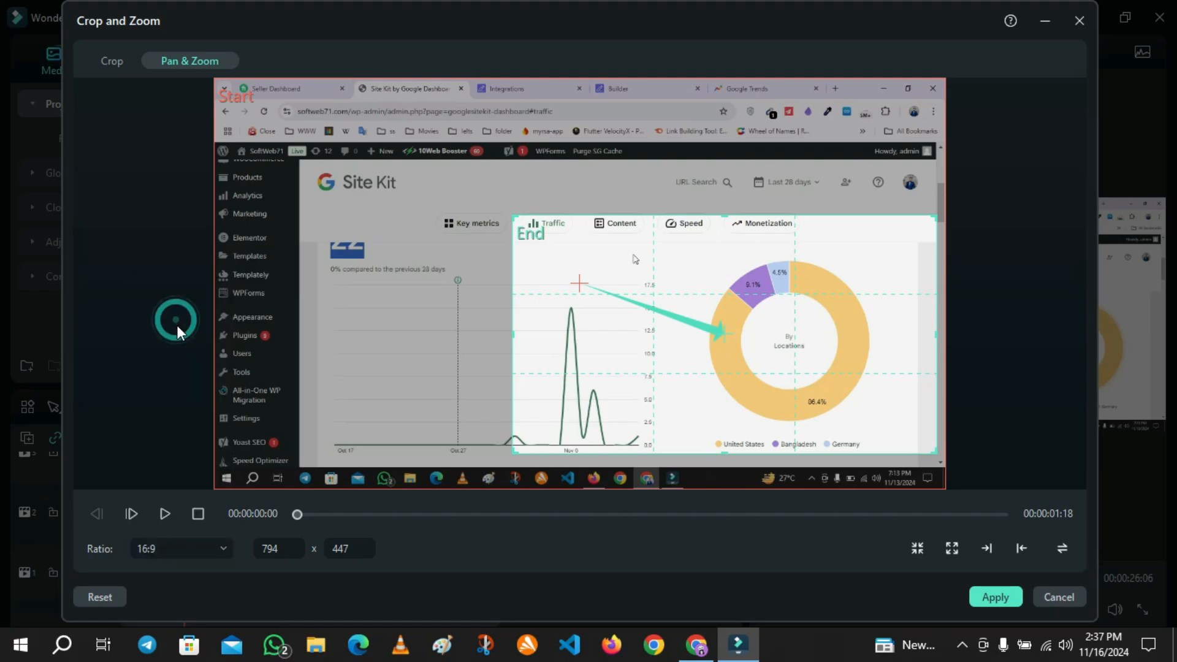
pyautogui.click(270, 549)
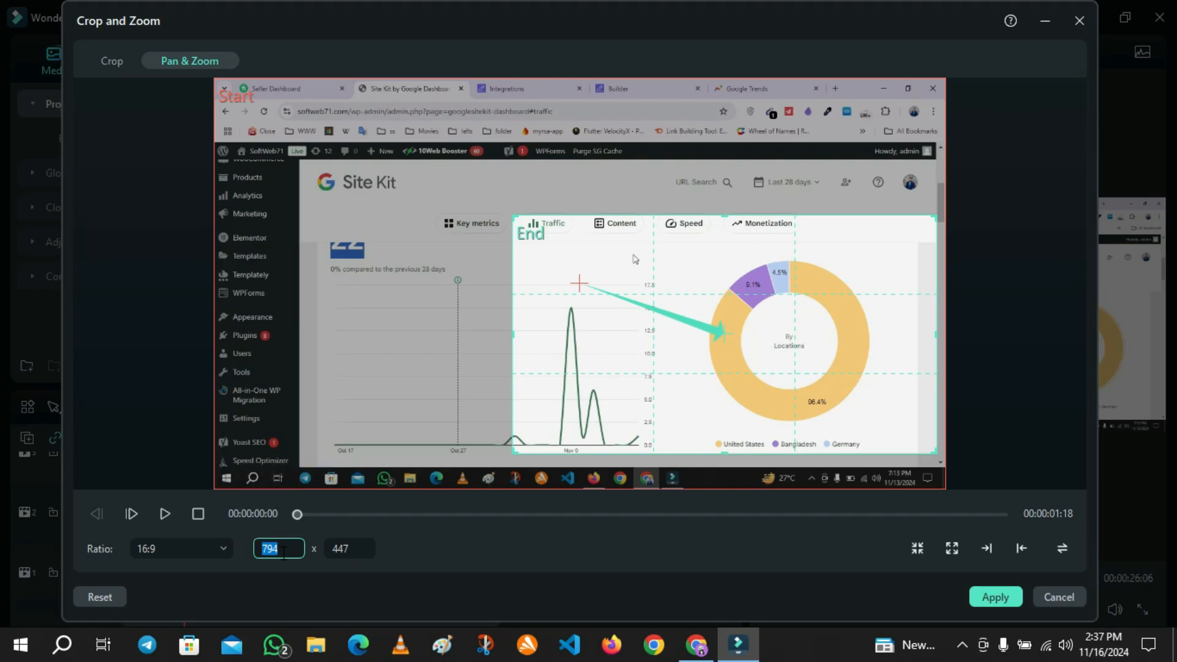
pyautogui.doubleClick(279, 552)
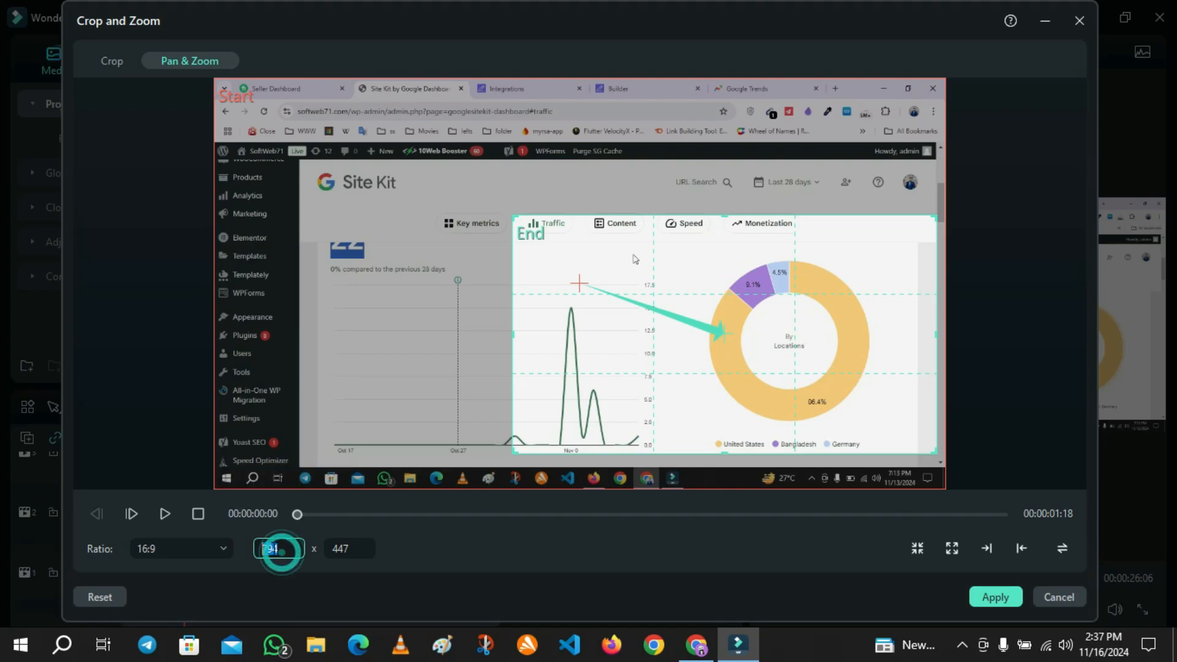
pyautogui.doubleClick(339, 549)
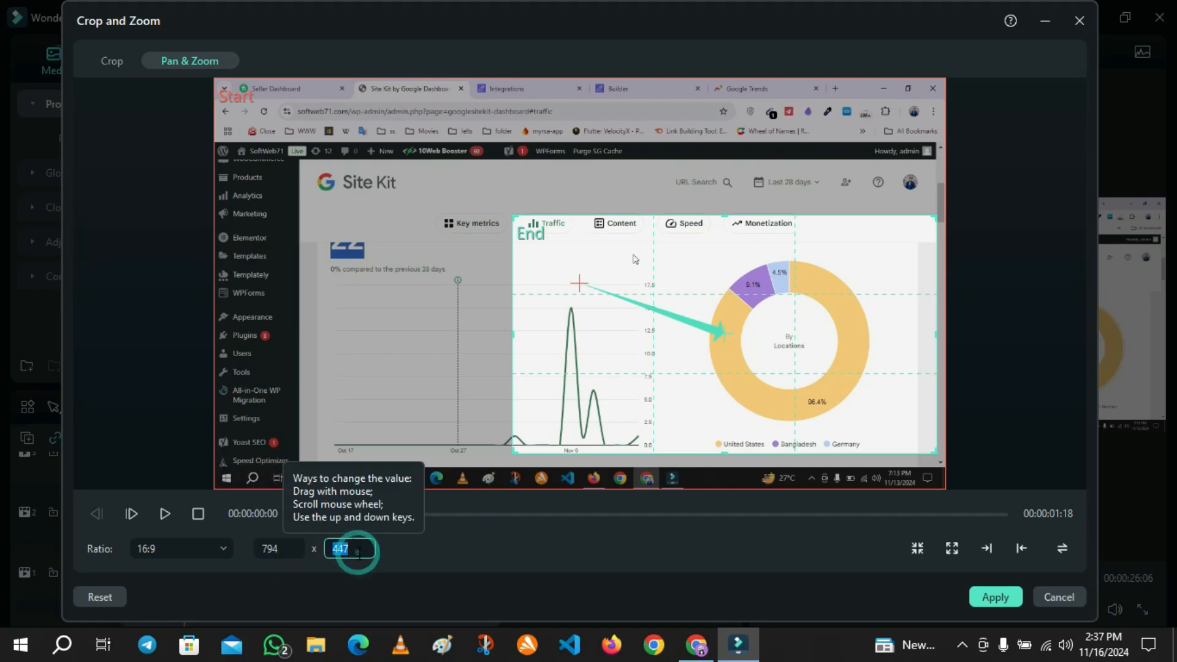
pyautogui.click(160, 547)
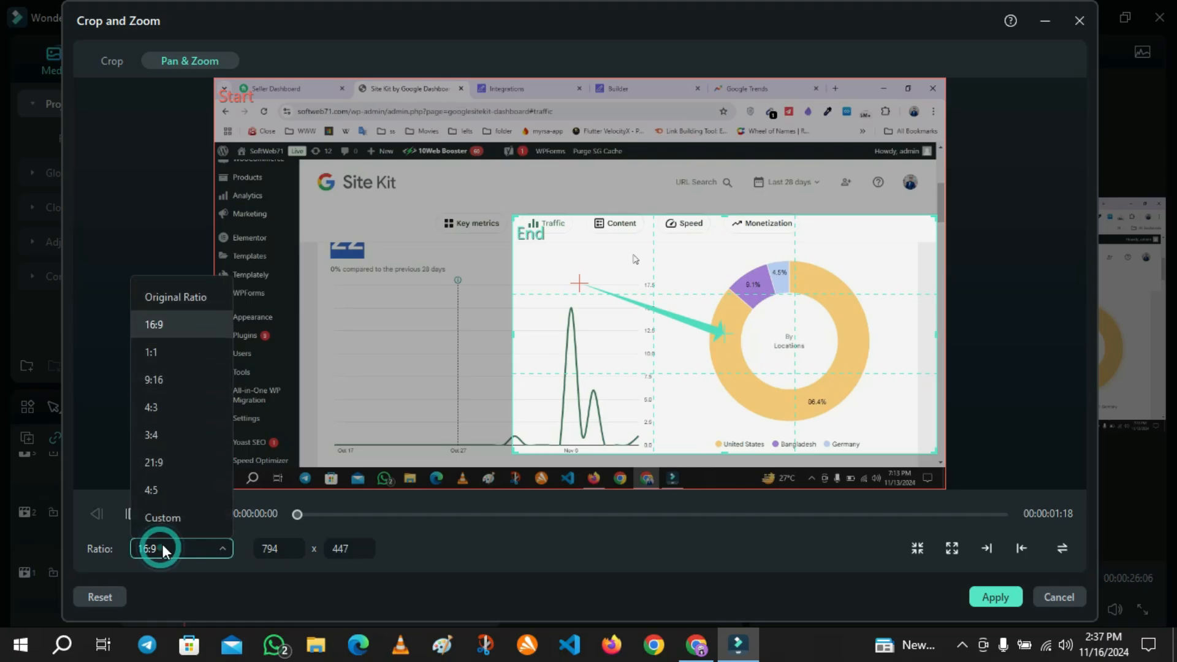
pyautogui.click(194, 336)
pyautogui.click(193, 336)
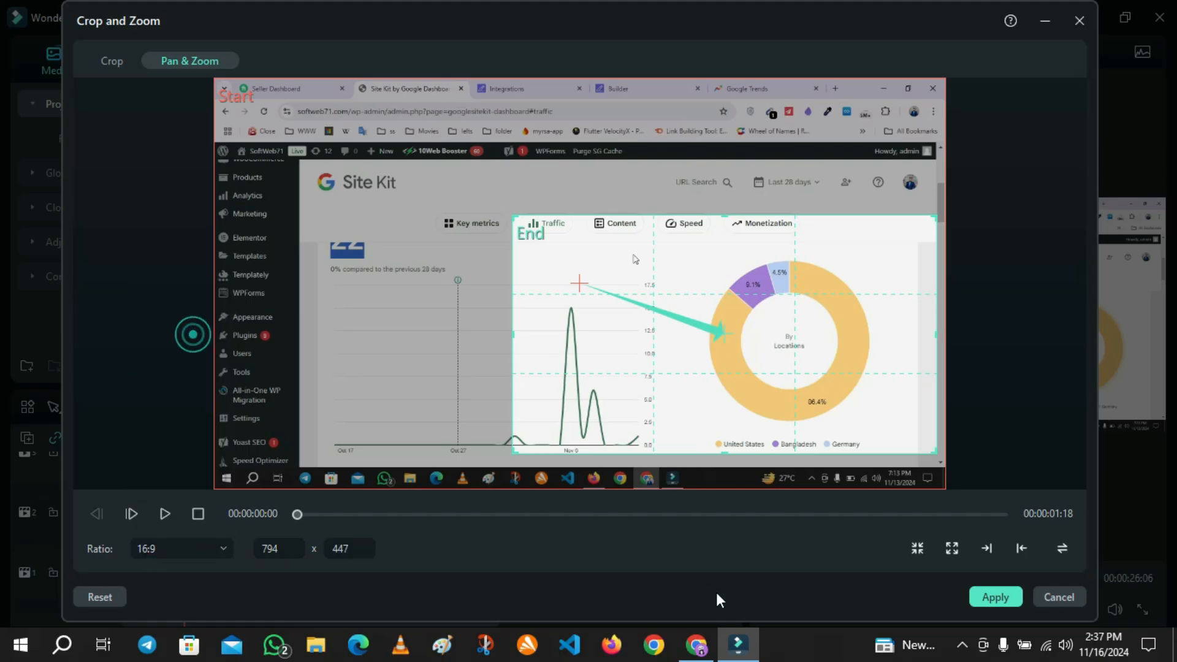
pyautogui.click(988, 596)
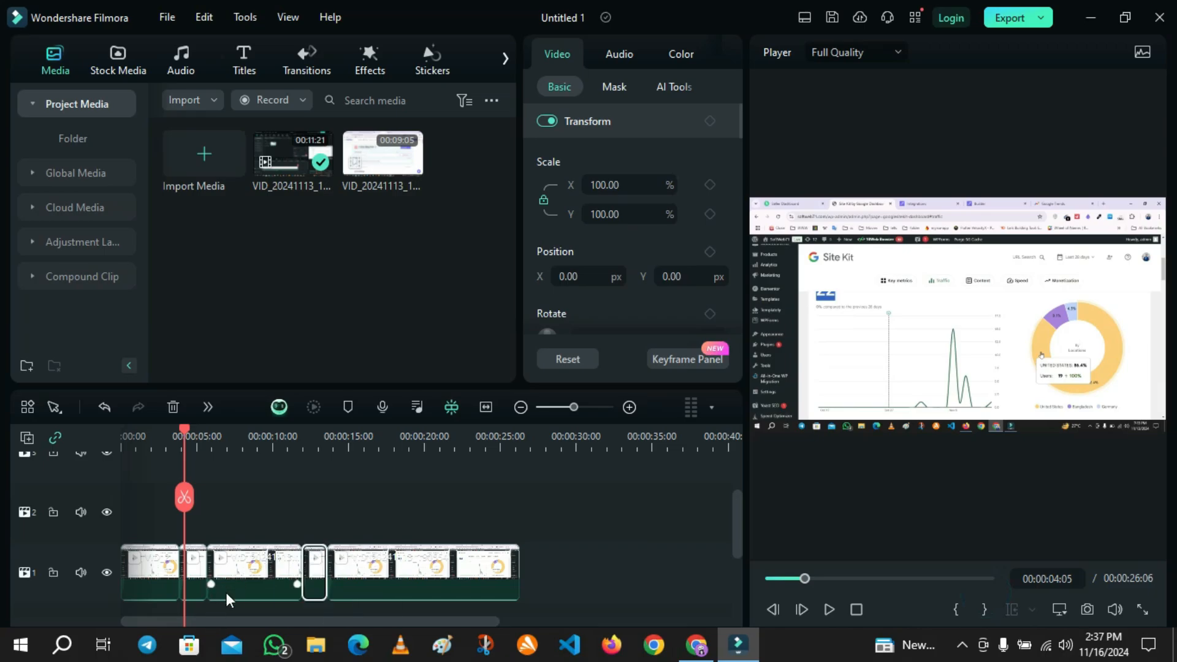
# Play back the edited section of the timeline to review the zoom effect.
pyautogui.moveTo(181, 428); pyautogui.dragTo(172, 428)
pyautogui.click(829, 611)
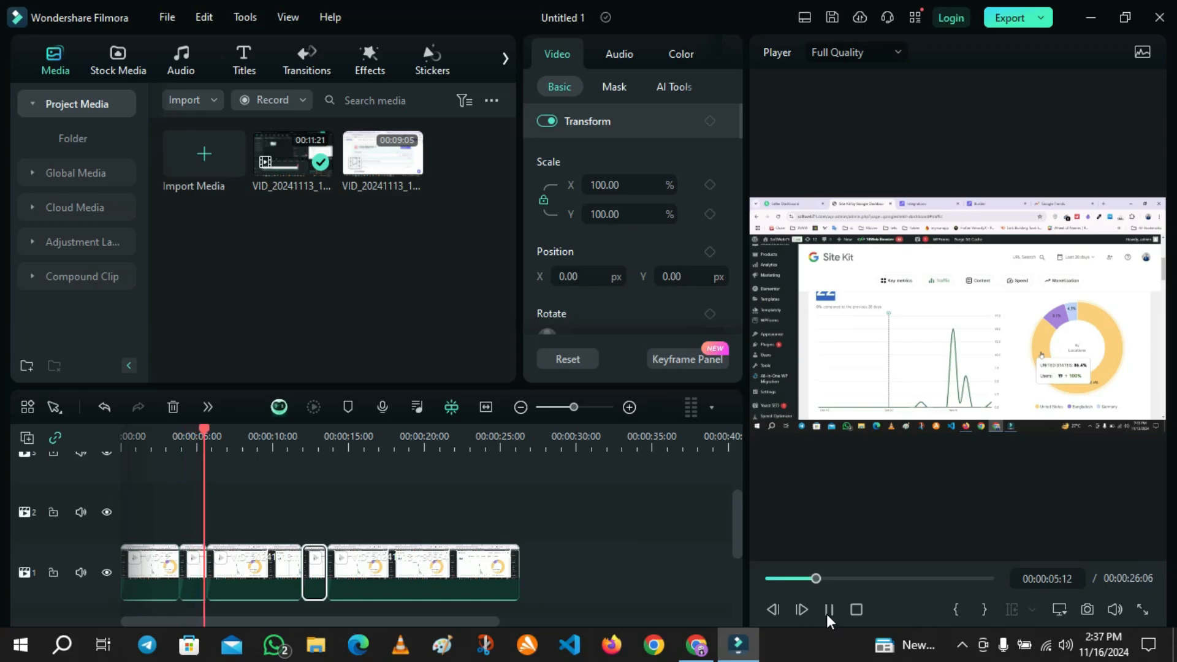
pyautogui.click(828, 611)
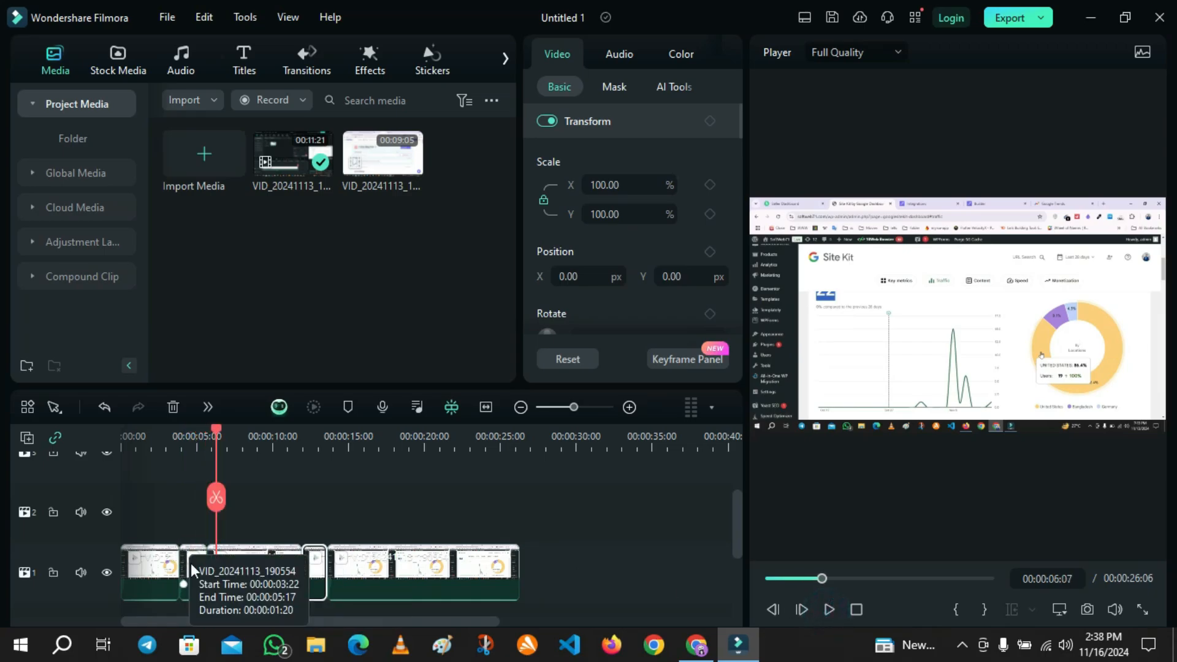
pyautogui.moveTo(218, 434); pyautogui.dragTo(297, 472)
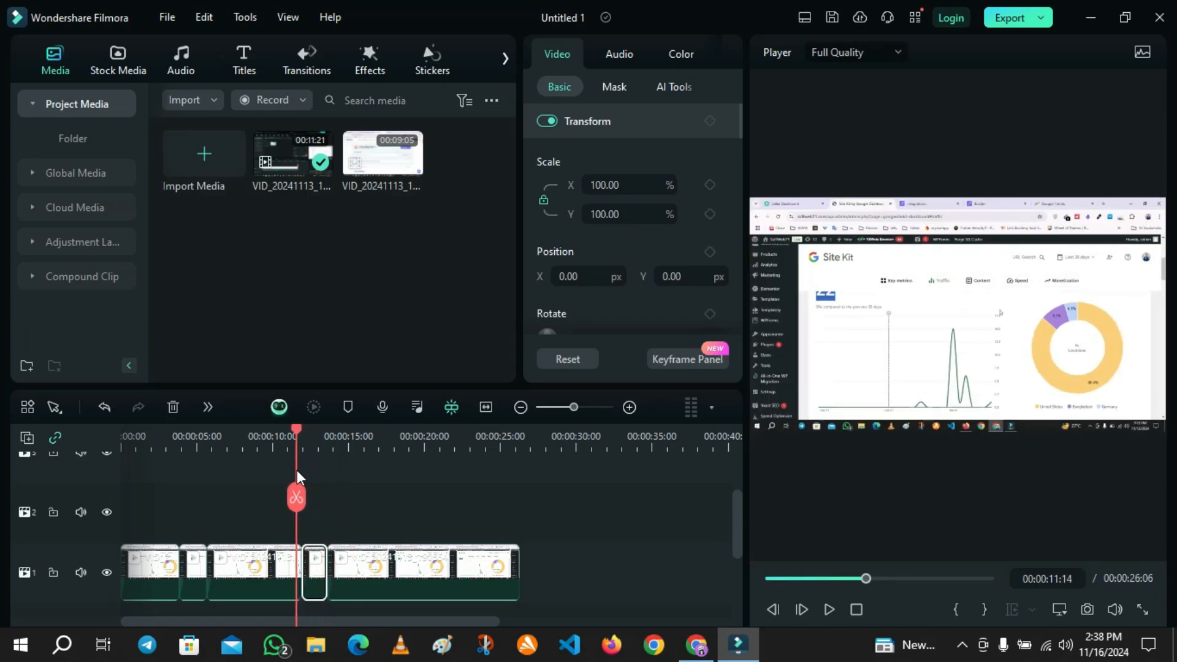
pyautogui.click(830, 607)
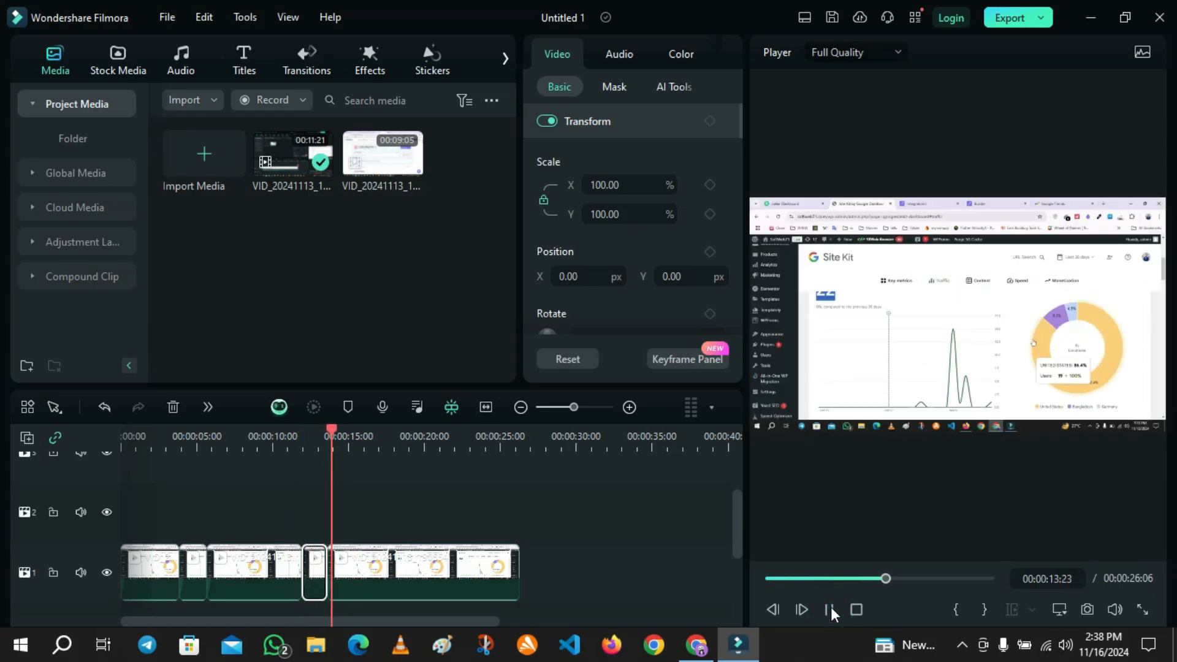
pyautogui.click(830, 609)
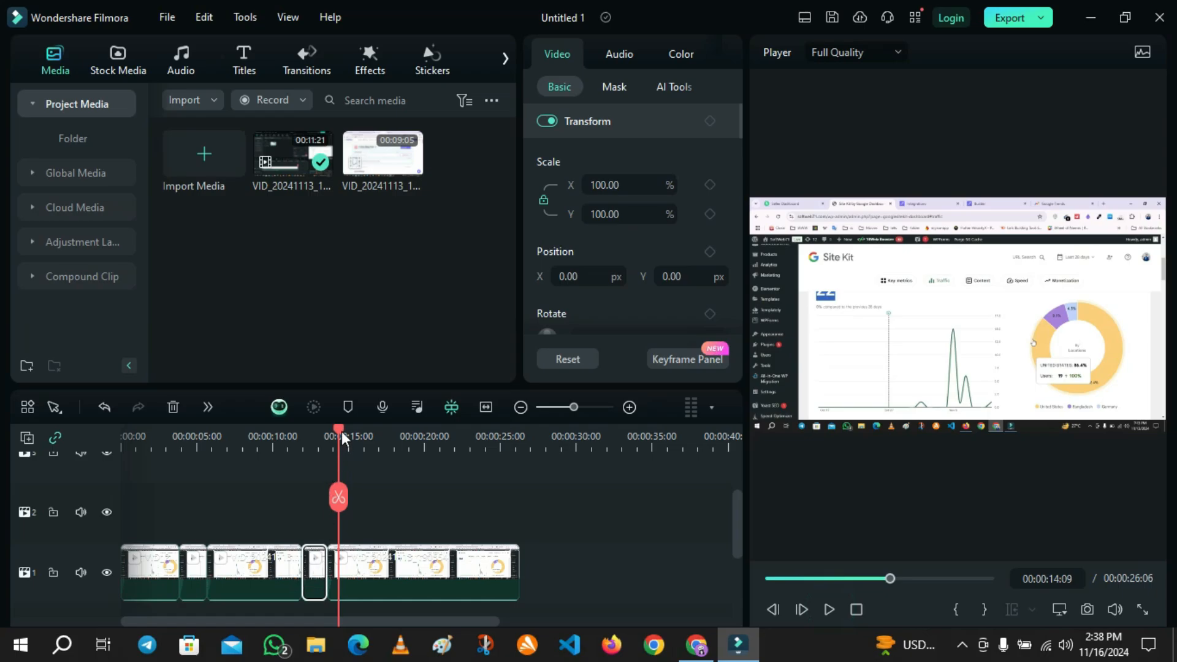
pyautogui.moveTo(341, 431); pyautogui.dragTo(187, 469)
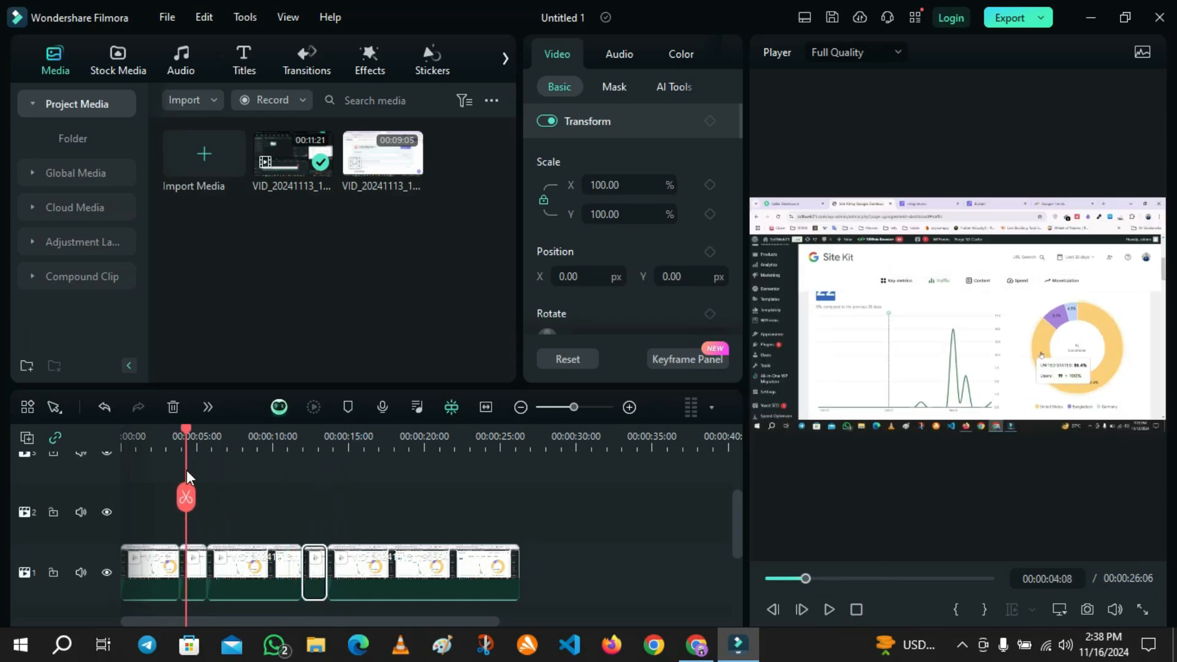
# Select the short second clip segment and open its Crop and Zoom settings on the Pan & Zoom page.
pyautogui.click(194, 572)
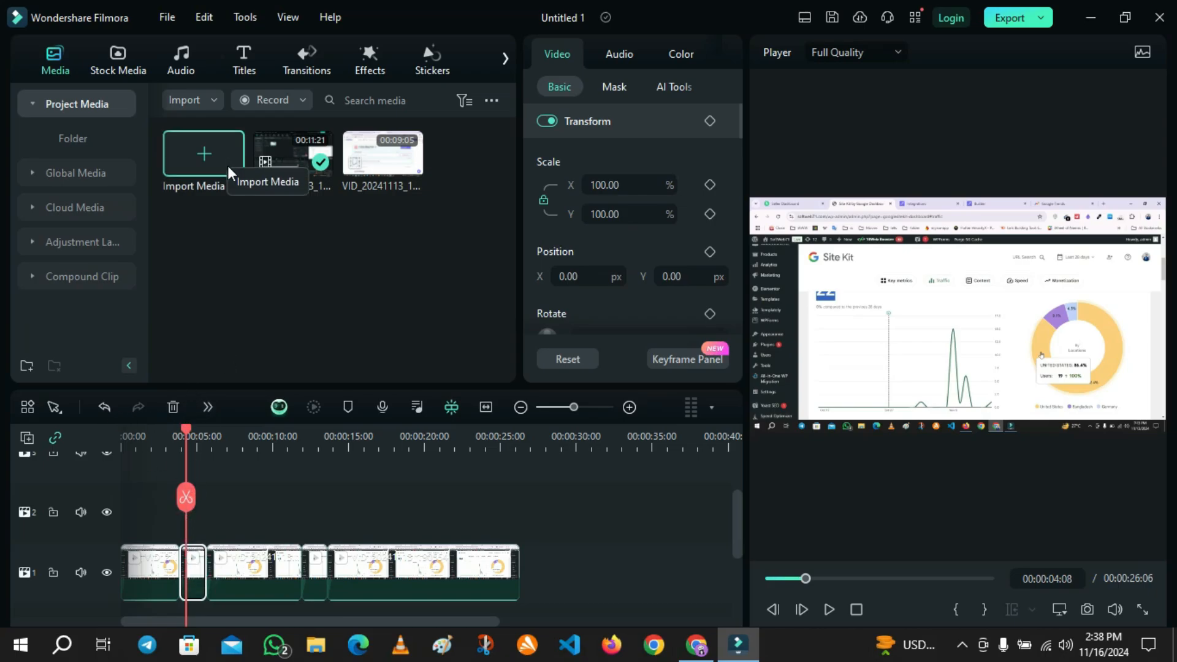
pyautogui.click(207, 408)
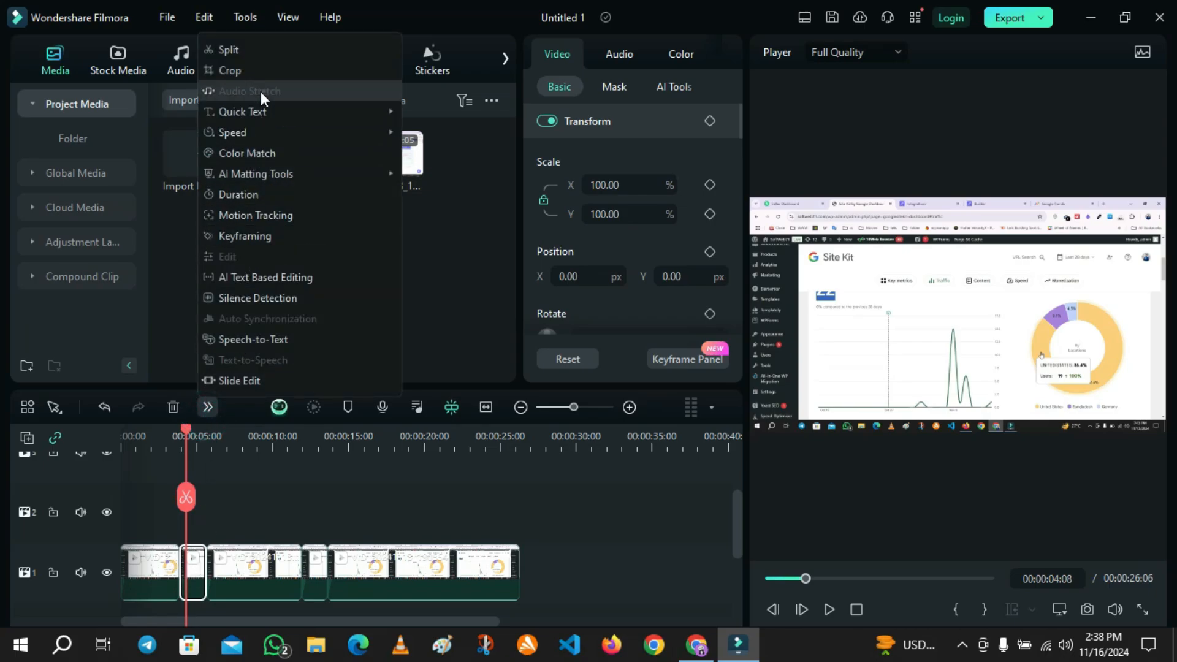
pyautogui.click(257, 71)
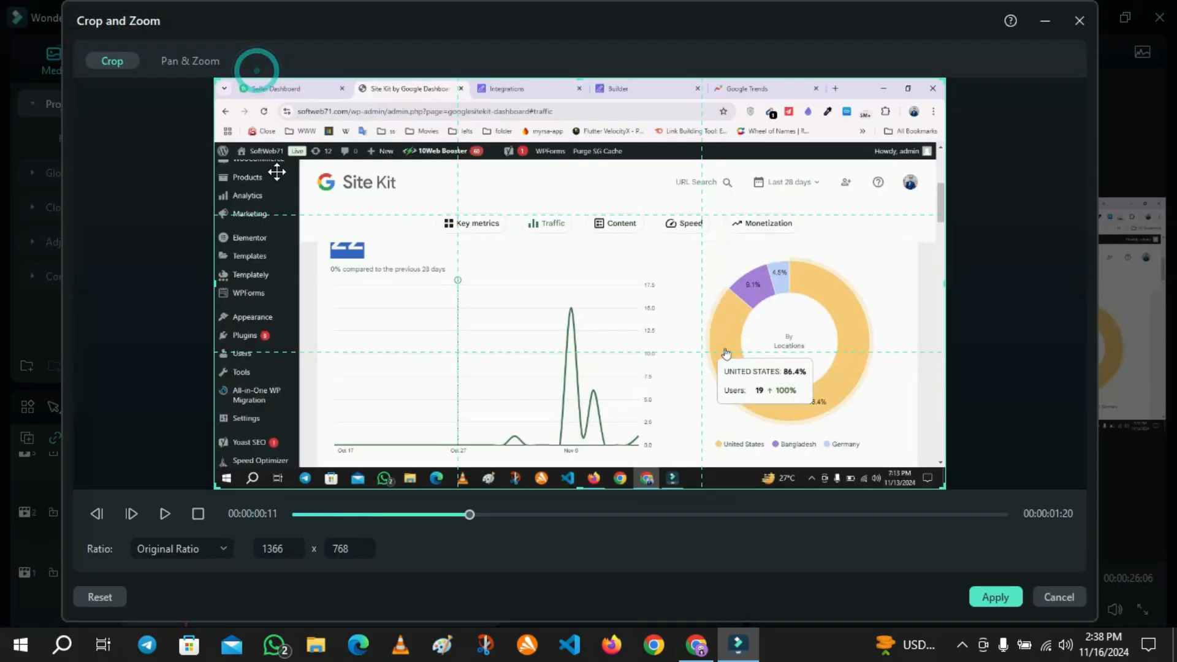
pyautogui.click(780, 324)
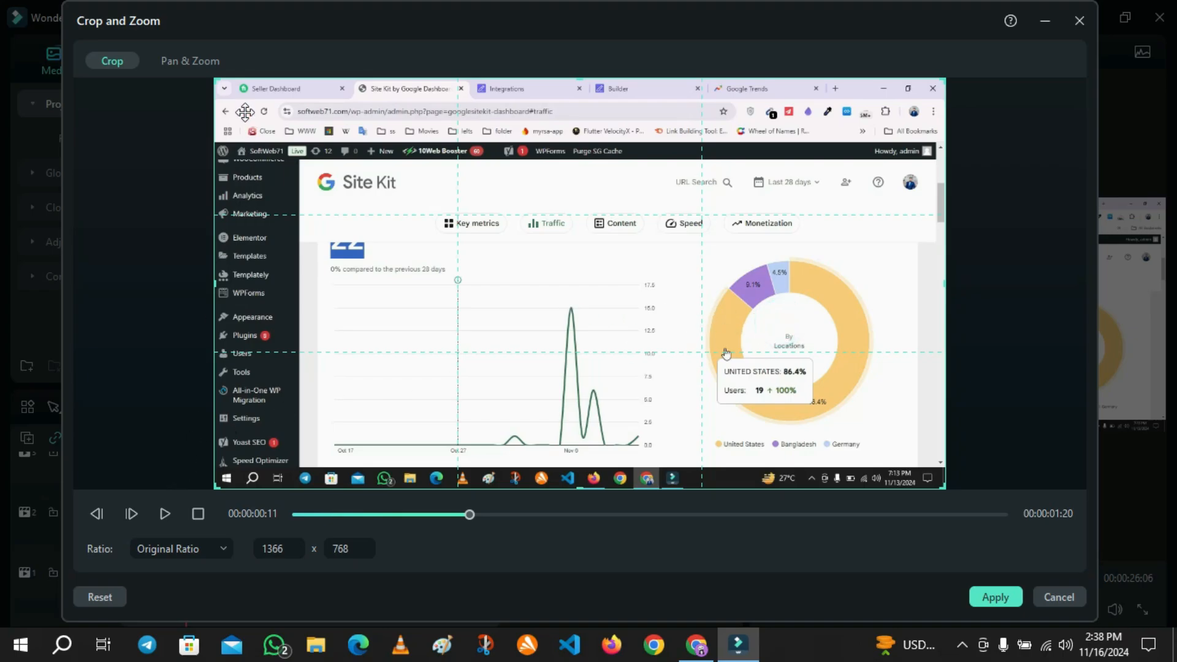
pyautogui.click(187, 62)
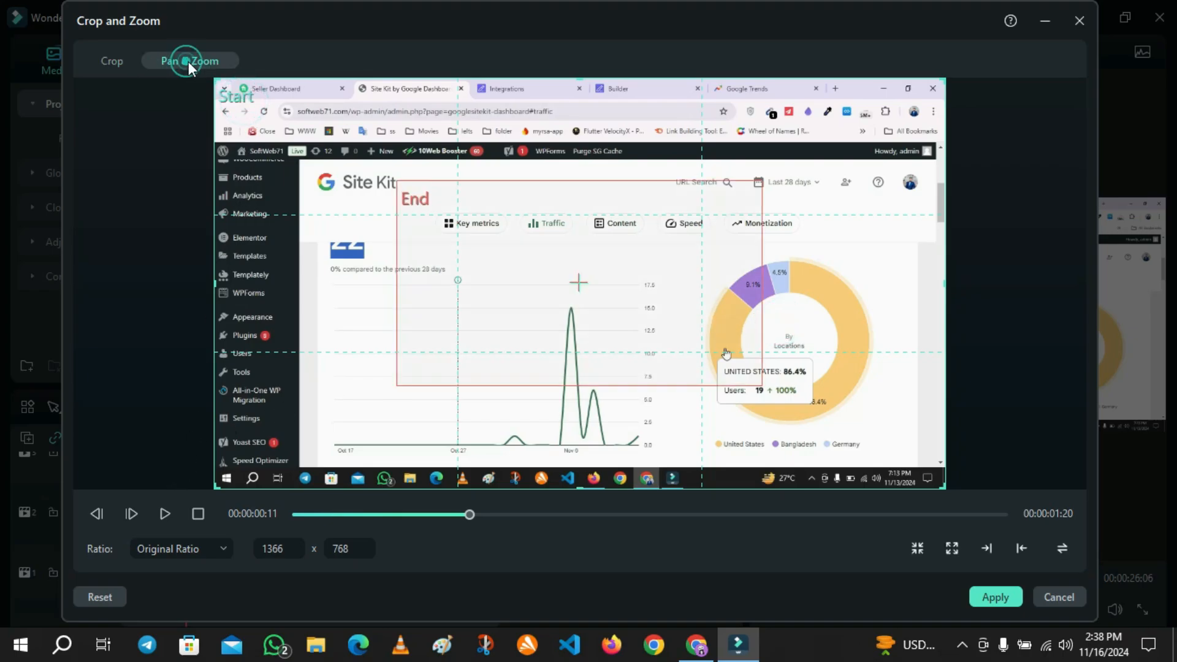
# Move and resize the End frame over the donut chart, about 784 x 441, and apply the pan and zoom.
pyautogui.click(476, 282)
pyautogui.click(517, 240)
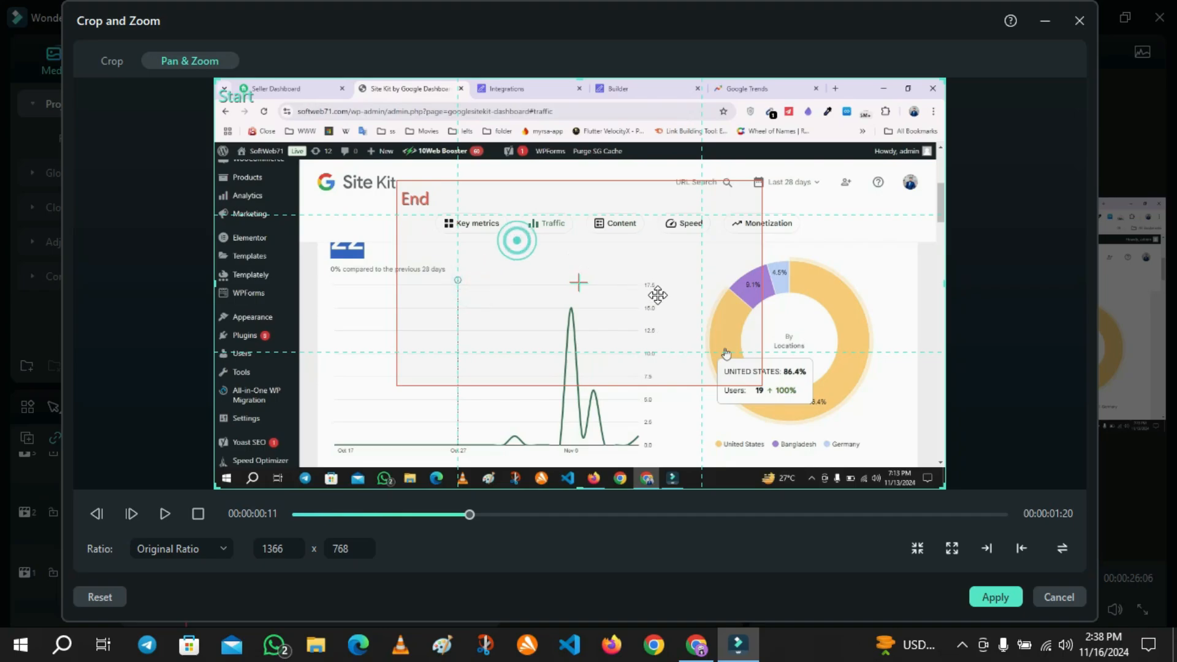
pyautogui.moveTo(470, 262); pyautogui.dragTo(647, 320)
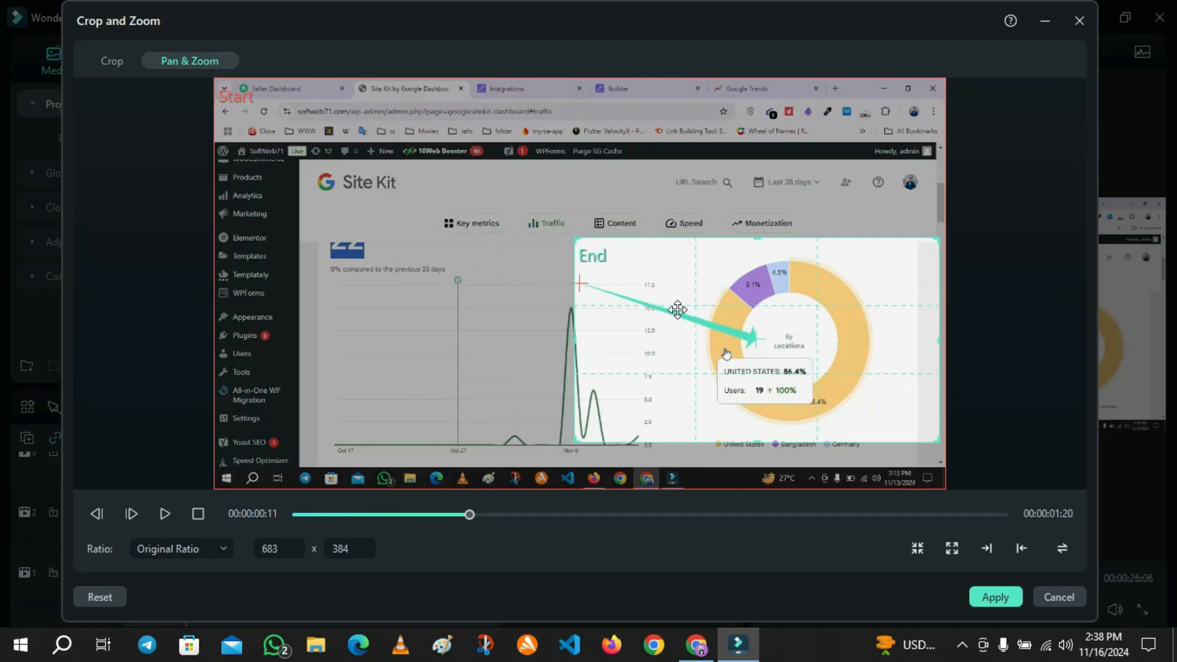
pyautogui.moveTo(575, 236); pyautogui.dragTo(521, 180)
pyautogui.moveTo(616, 265); pyautogui.dragTo(629, 279)
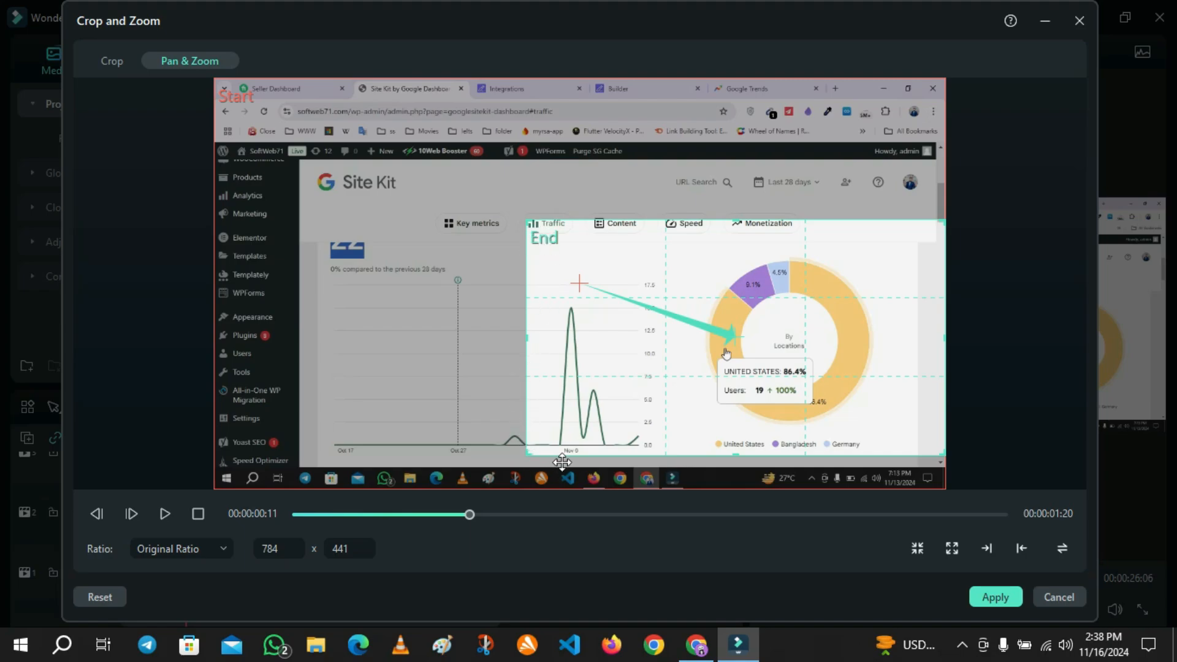
pyautogui.moveTo(686, 320); pyautogui.dragTo(686, 312)
pyautogui.click(991, 597)
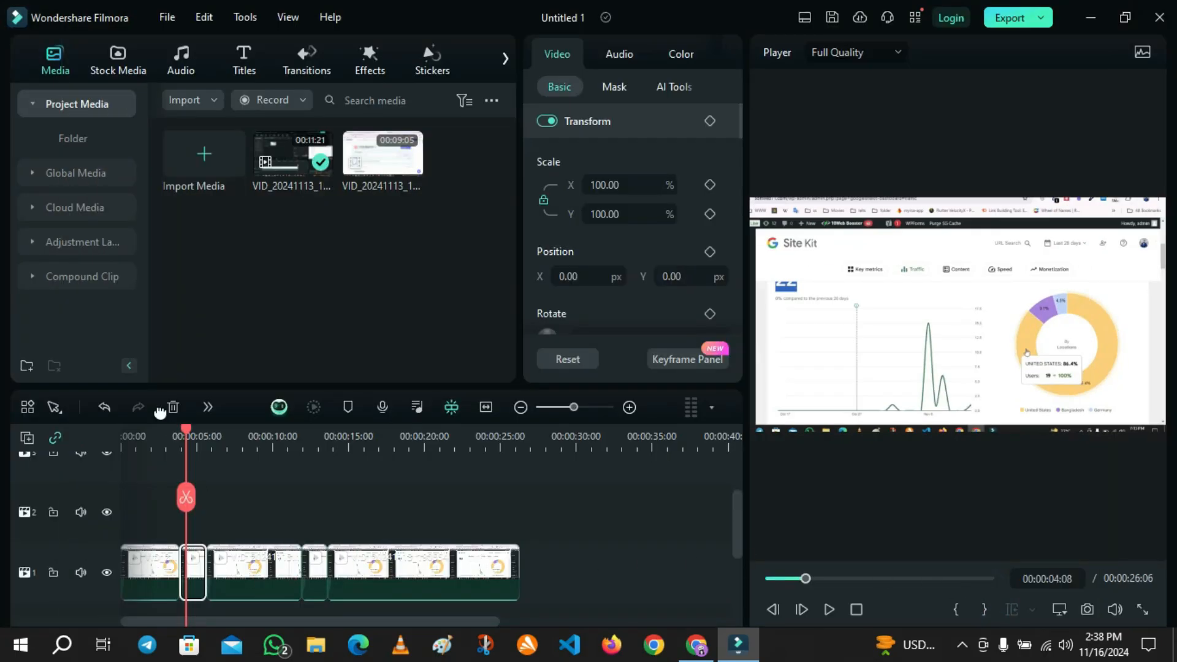
# Select the third clip segment at 00:00:08:04 and open its Crop and Zoom settings.
pyautogui.moveTo(189, 427); pyautogui.dragTo(246, 458)
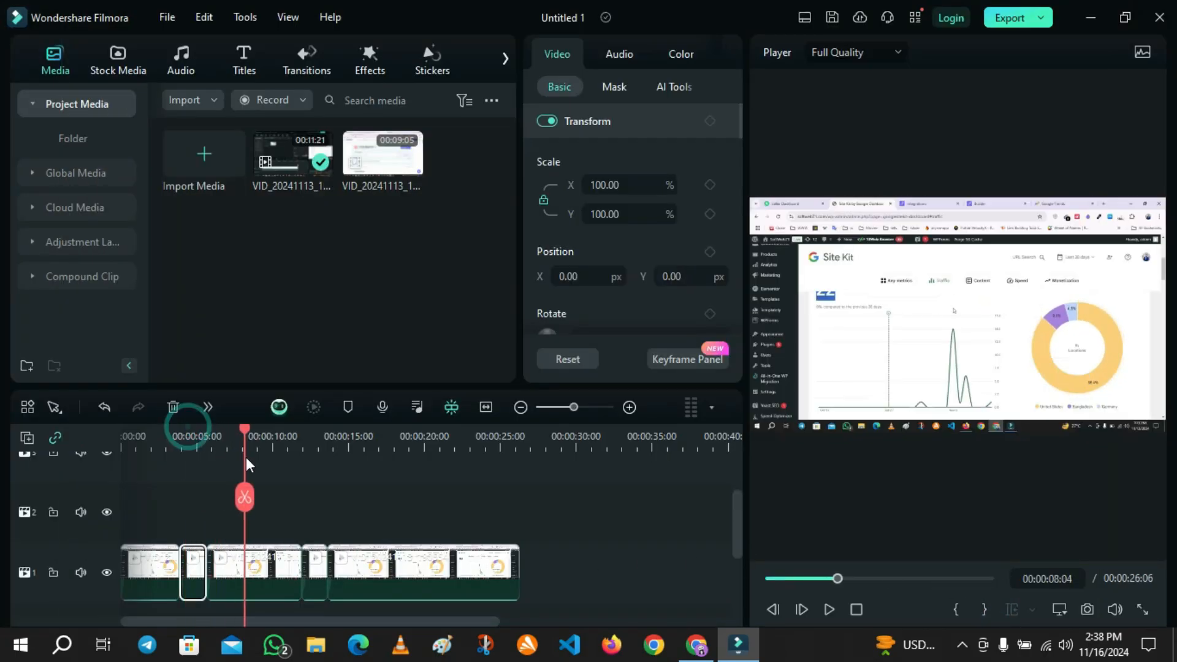
pyautogui.click(272, 579)
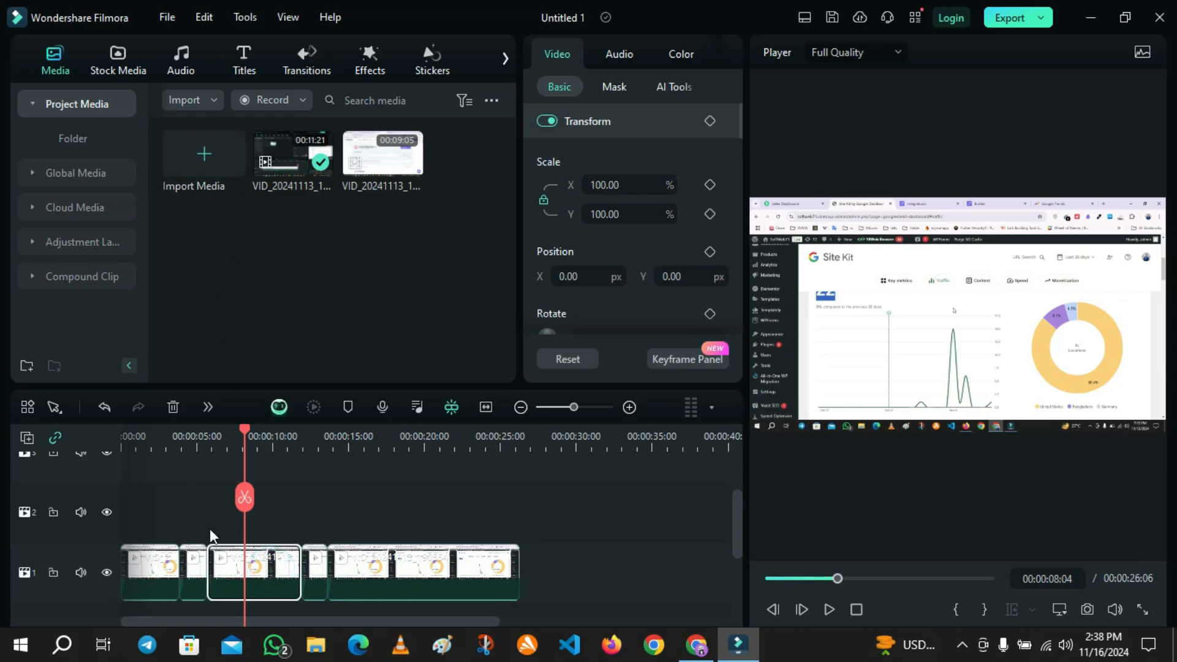
pyautogui.click(207, 408)
pyautogui.click(248, 69)
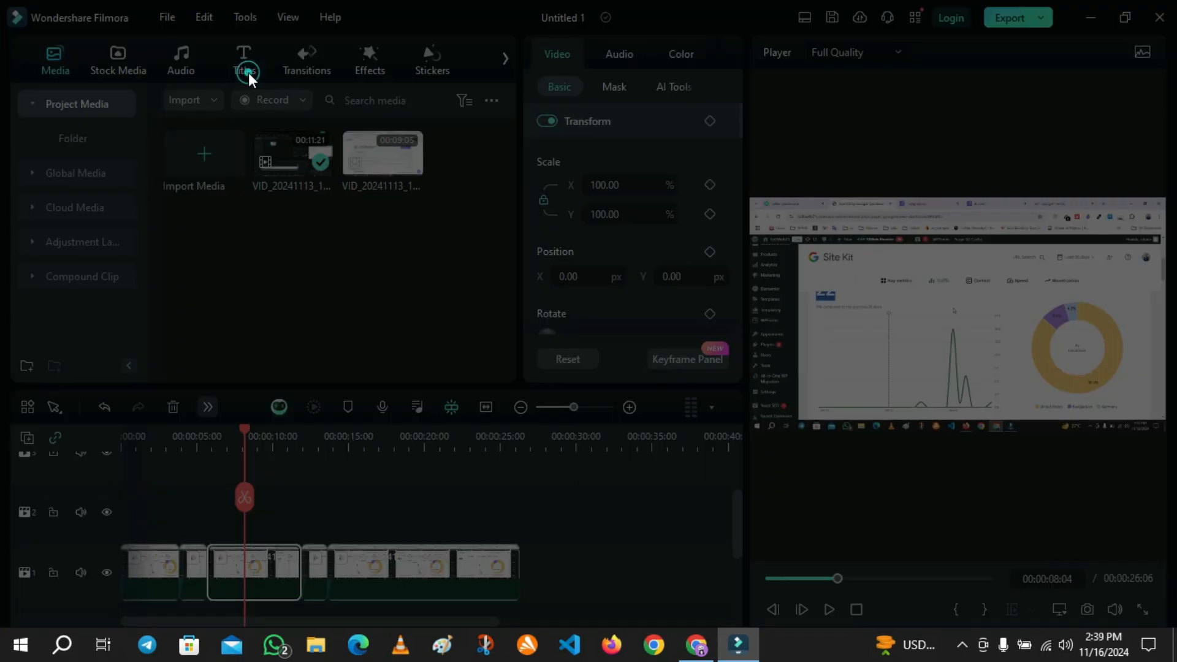
pyautogui.click(385, 286)
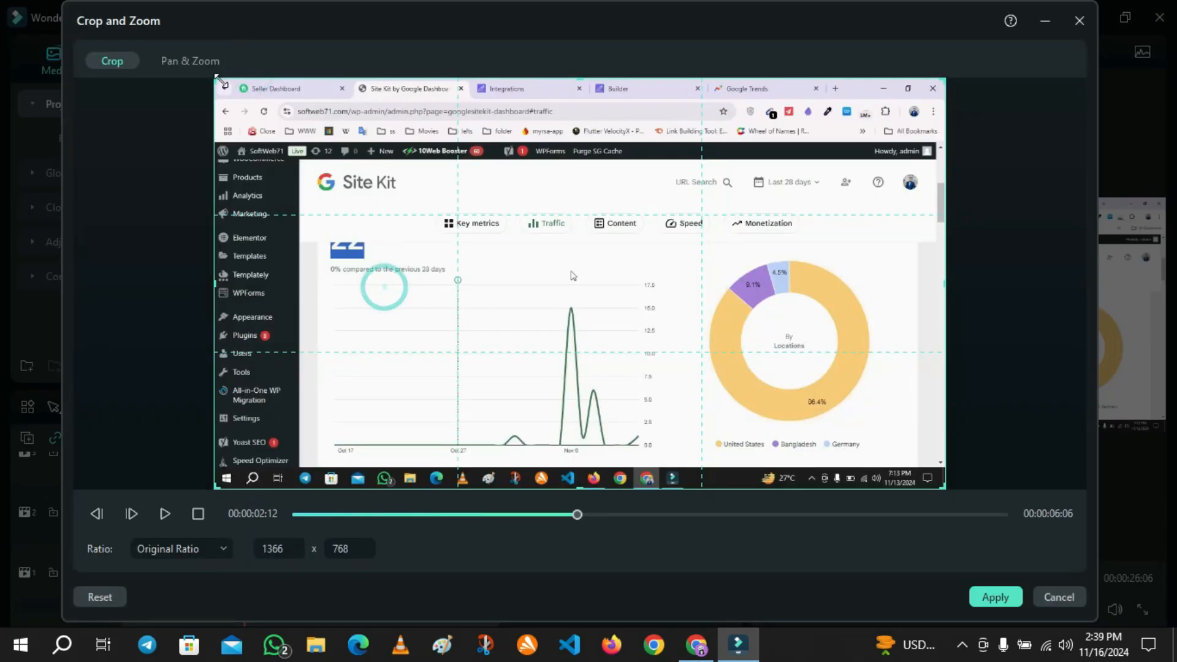
# Crop the segment to the line chart and donut chart area, about 794 x 446, and apply.
pyautogui.moveTo(217, 82); pyautogui.dragTo(509, 110)
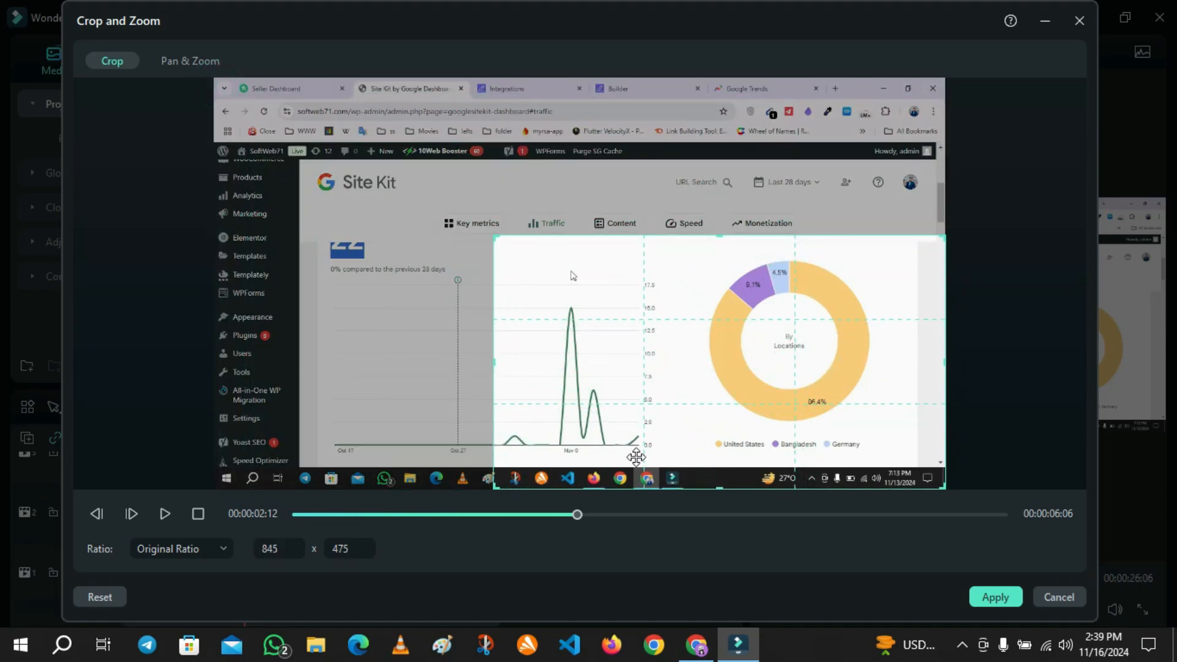
pyautogui.moveTo(584, 447)
pyautogui.mouseDown()
pyautogui.moveTo(588, 432)
pyautogui.moveTo(589, 444)
pyautogui.mouseUp()
pyautogui.moveTo(660, 427); pyautogui.dragTo(673, 382)
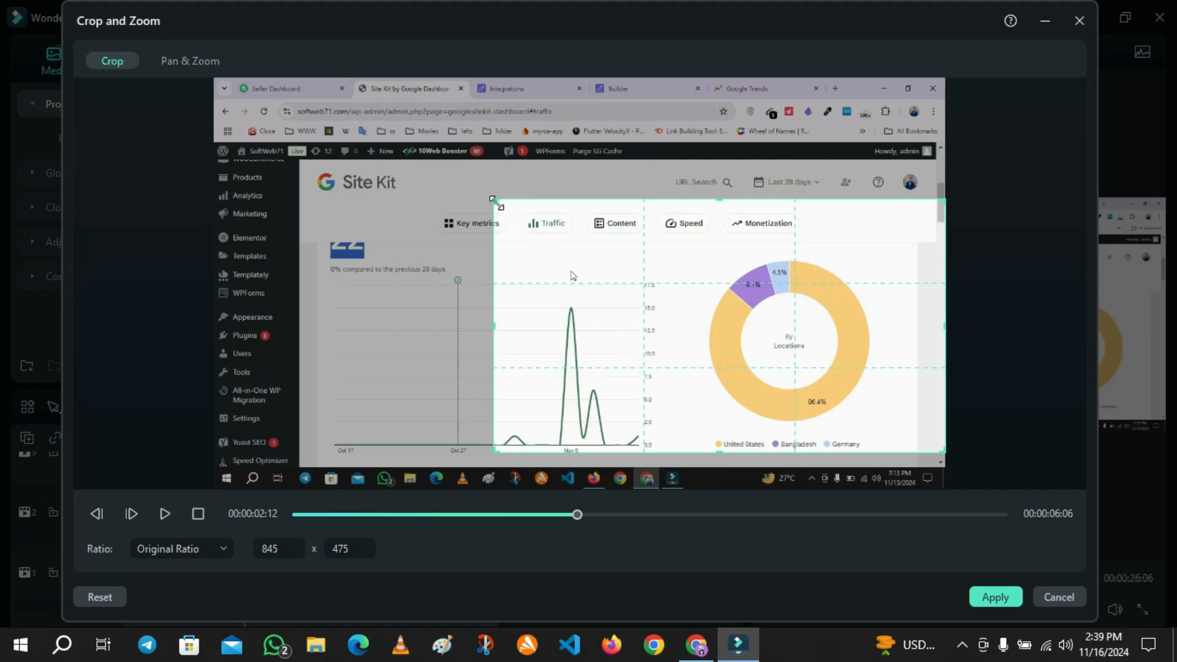
pyautogui.moveTo(494, 201); pyautogui.dragTo(521, 210)
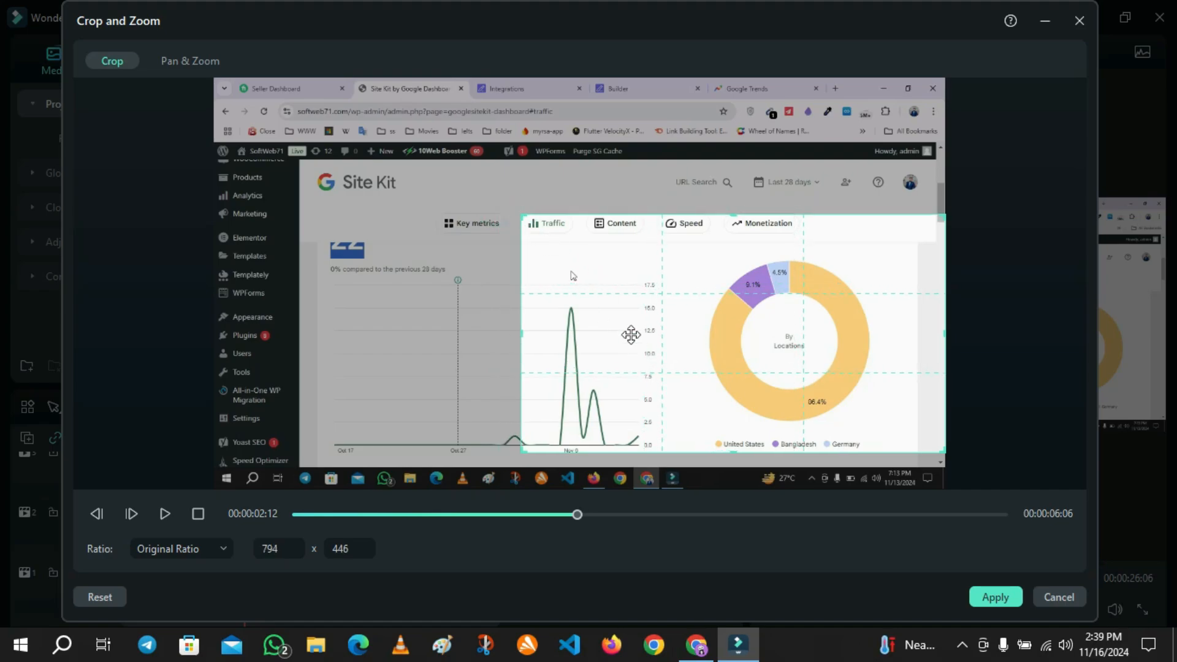
pyautogui.moveTo(631, 335); pyautogui.dragTo(627, 338)
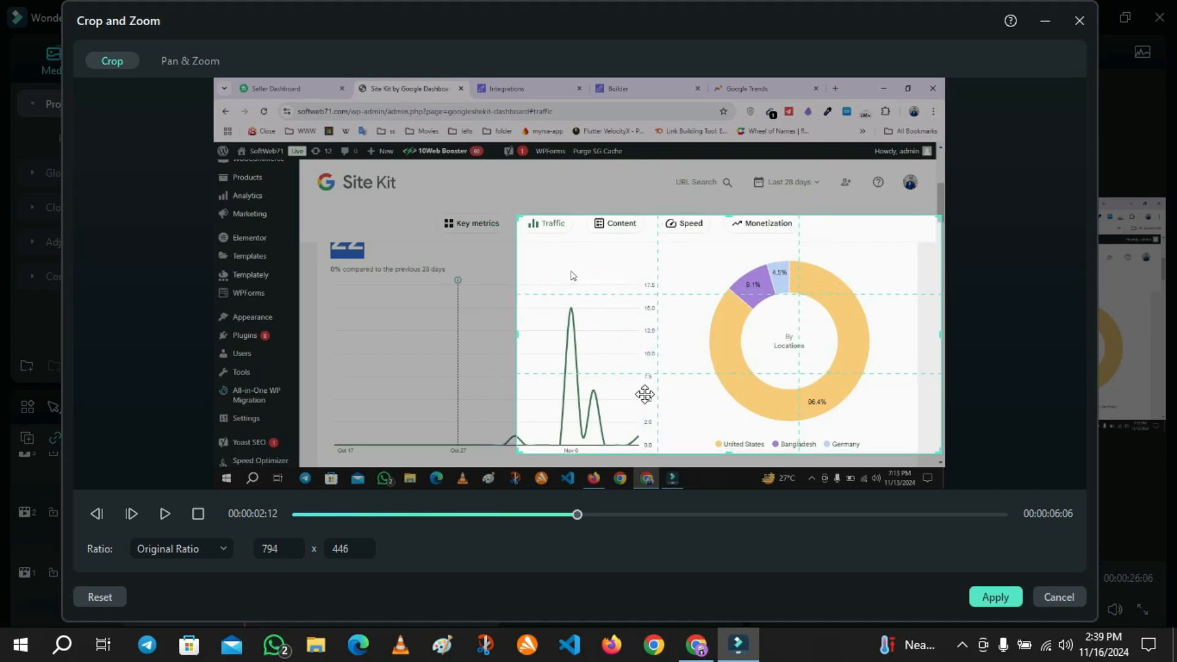
pyautogui.click(992, 599)
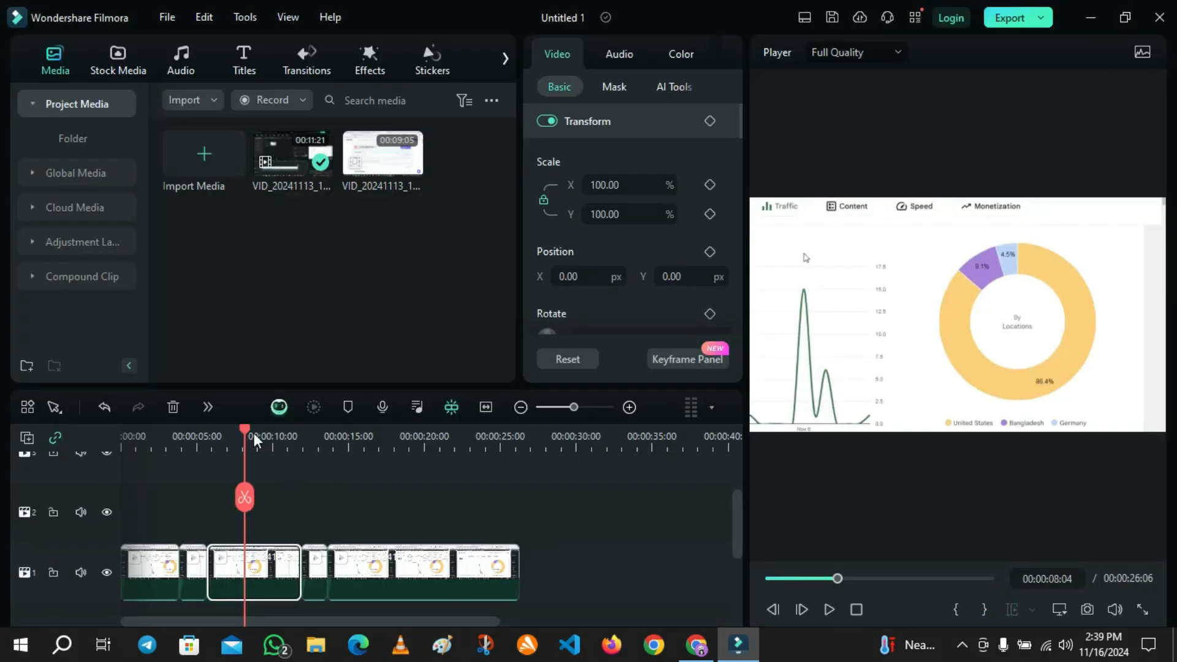
# Cut the short clip segment at 00:00:12:18 from the timeline, then undo the cut.
pyautogui.moveTo(254, 439); pyautogui.dragTo(313, 494)
pyautogui.click(317, 568)
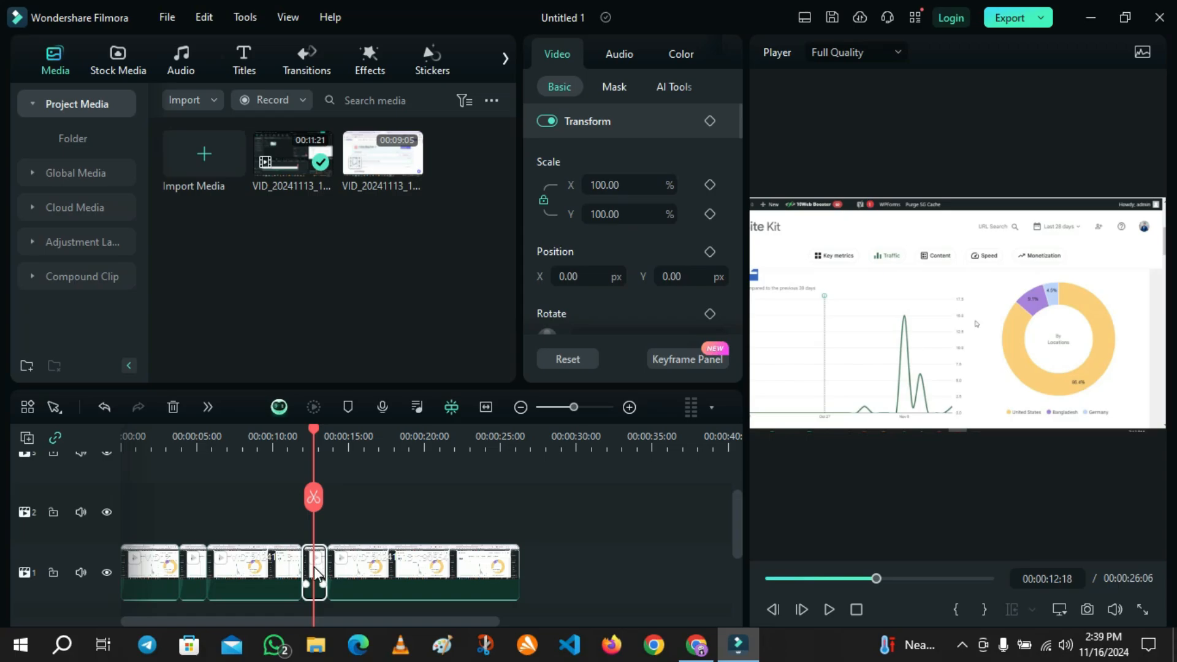
pyautogui.rightClick(314, 566)
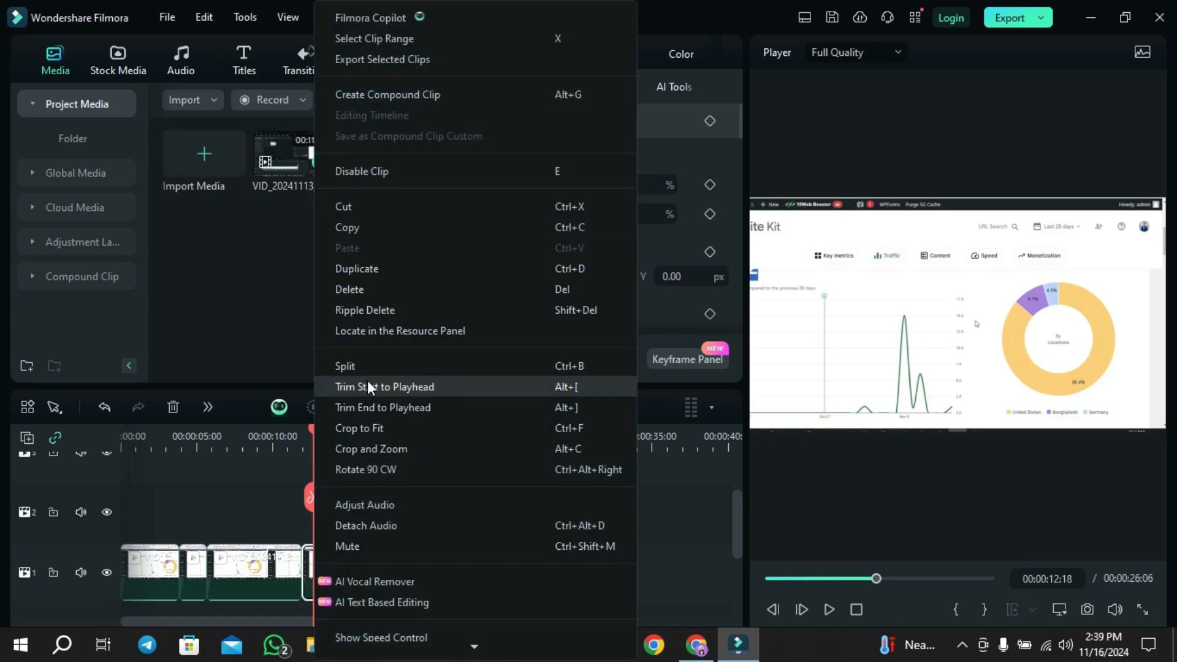
pyautogui.click(366, 206)
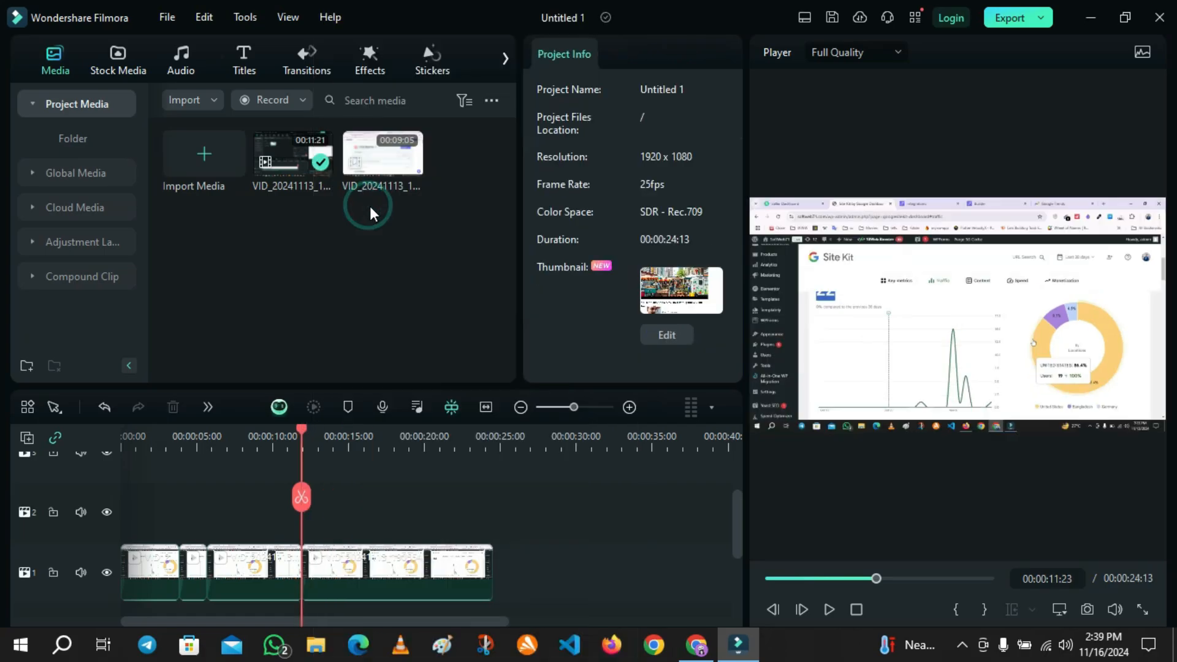
pyautogui.click(106, 407)
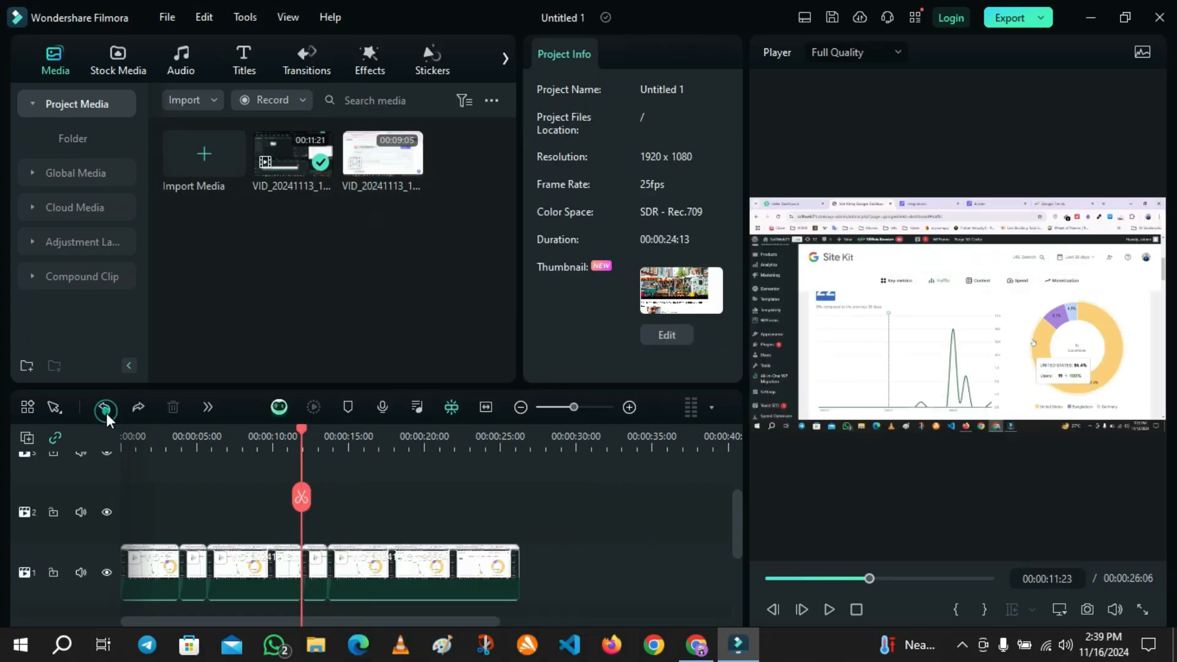
# Open Pan & Zoom for the short segment at 00:00:11:23 and enlarge the End frame to about 1250 x 703.
pyautogui.click(318, 571)
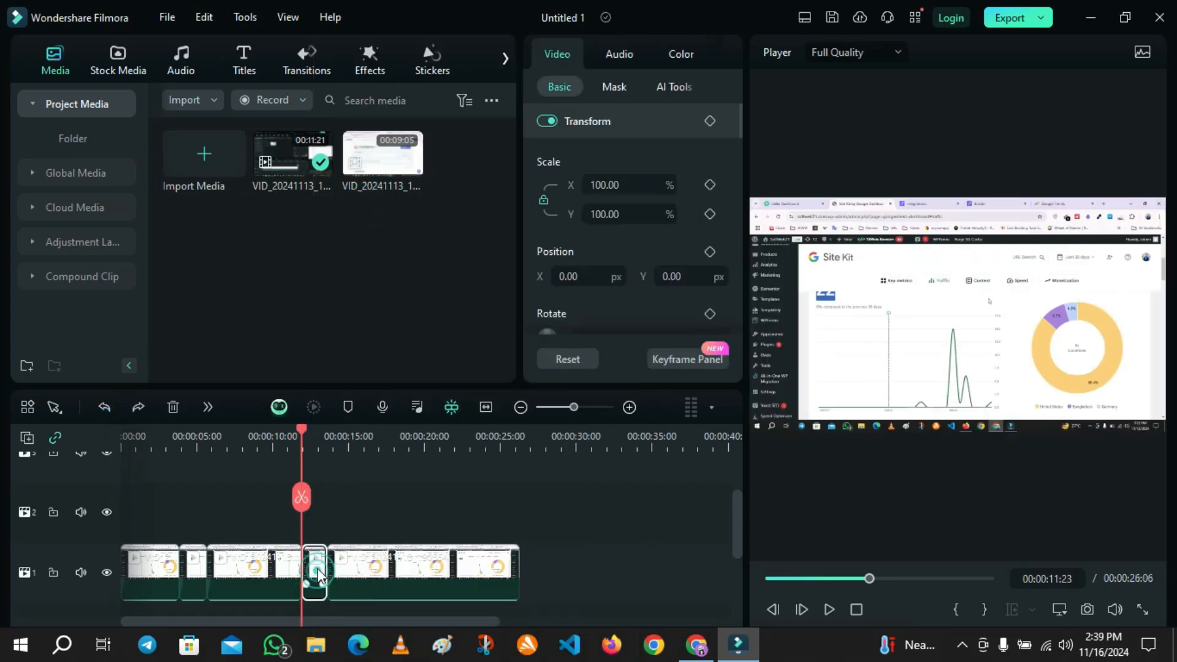
pyautogui.click(207, 407)
pyautogui.click(249, 72)
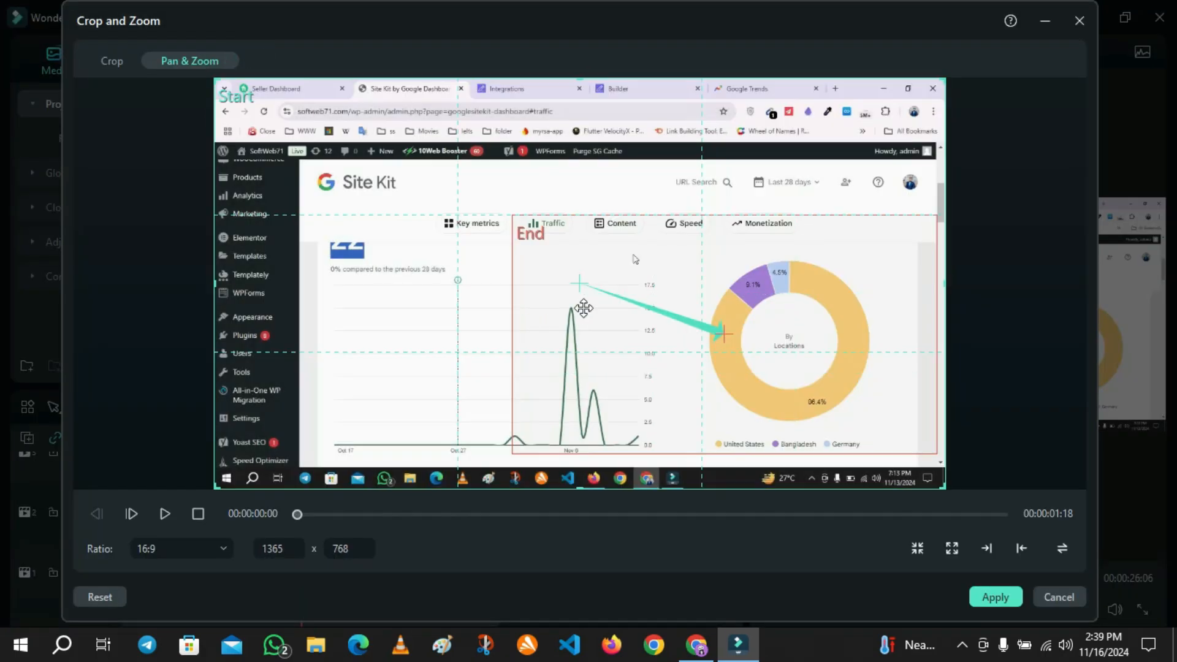
pyautogui.click(584, 306)
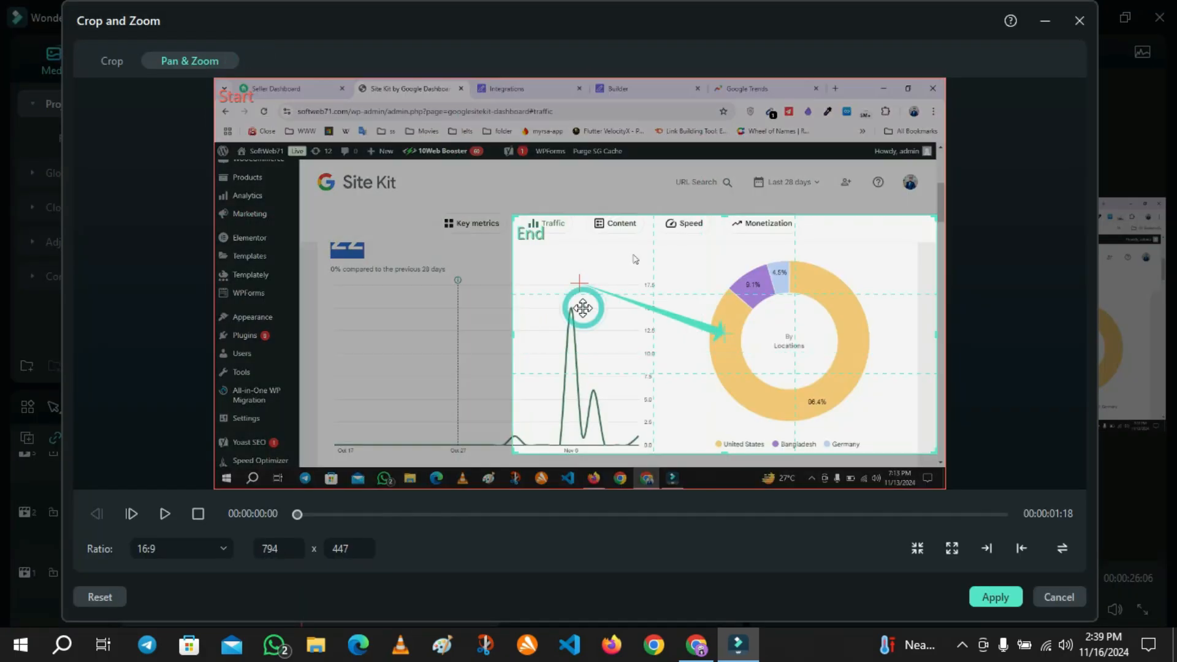
pyautogui.click(568, 262)
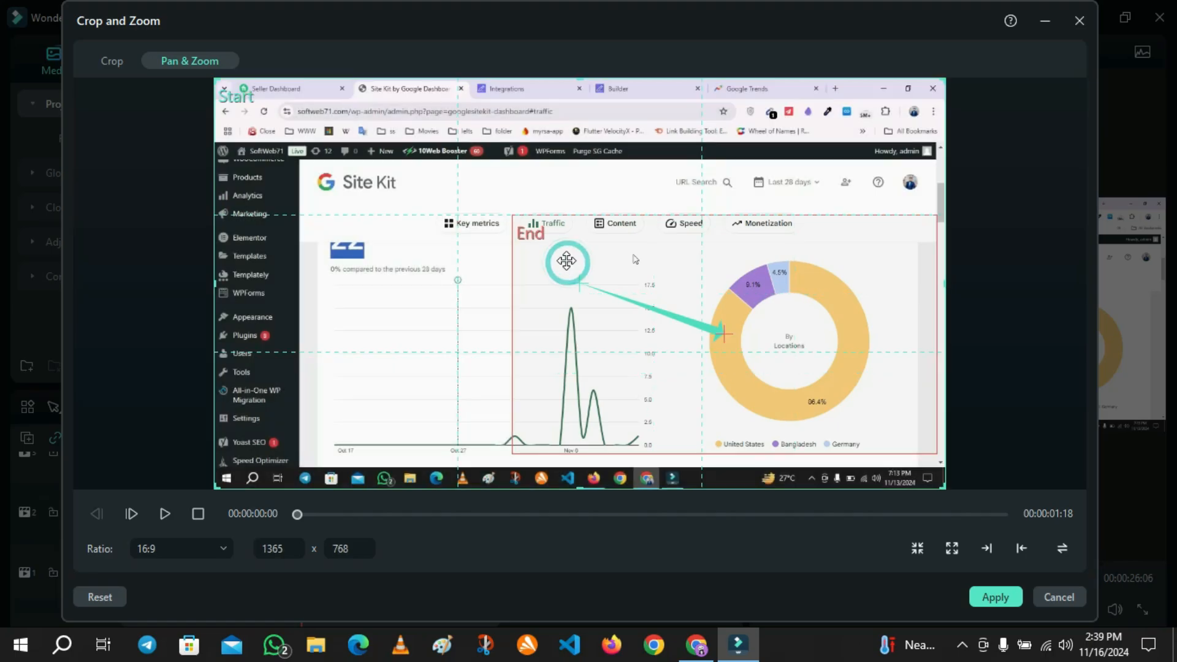
pyautogui.click(566, 261)
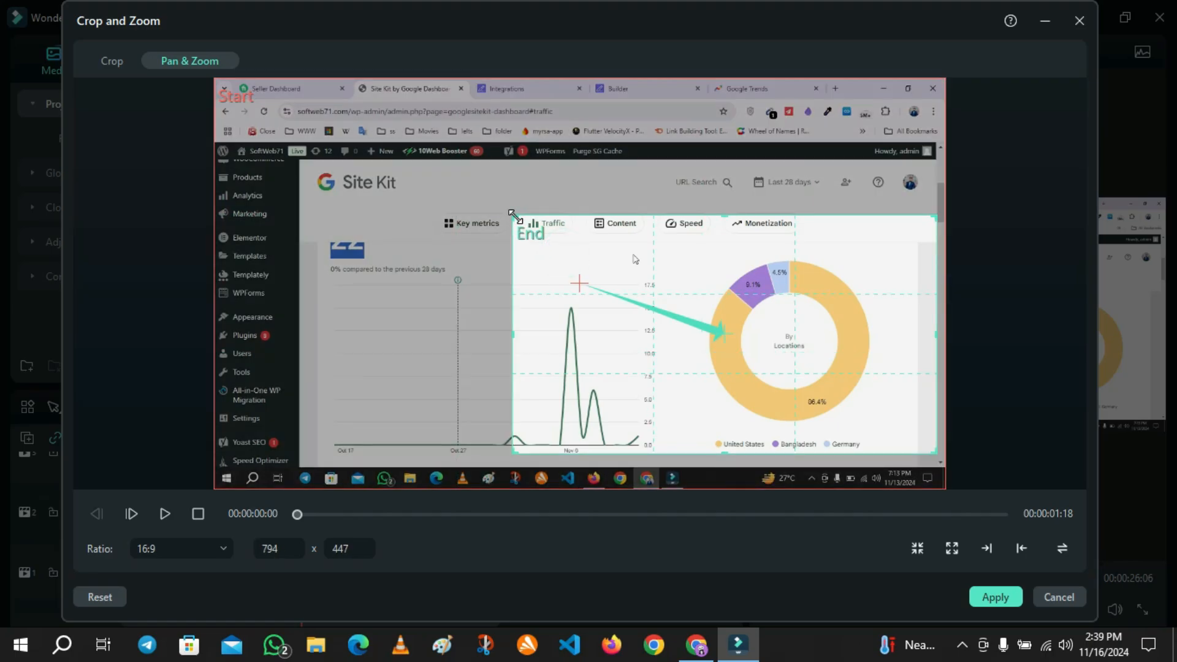
pyautogui.moveTo(512, 215); pyautogui.dragTo(127, 84)
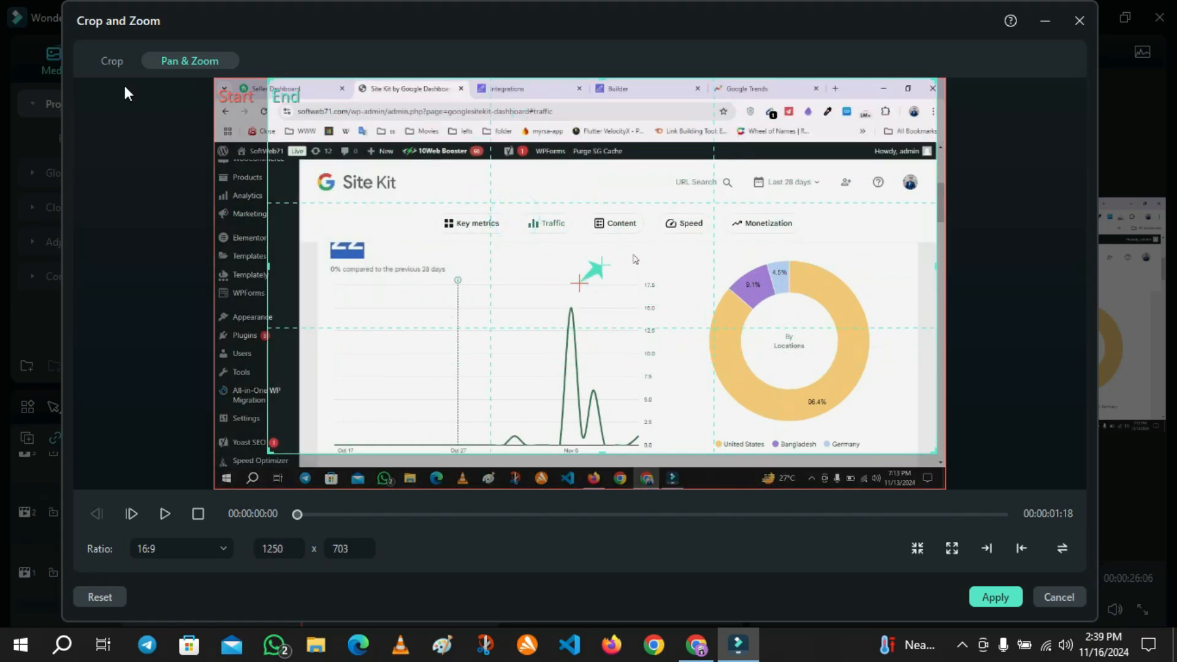
pyautogui.click(251, 142)
# Move and resize the Start frame over the chart area, about 802 x 451.
pyautogui.moveTo(216, 80); pyautogui.dragTo(583, 286)
pyautogui.moveTo(727, 395); pyautogui.dragTo(733, 358)
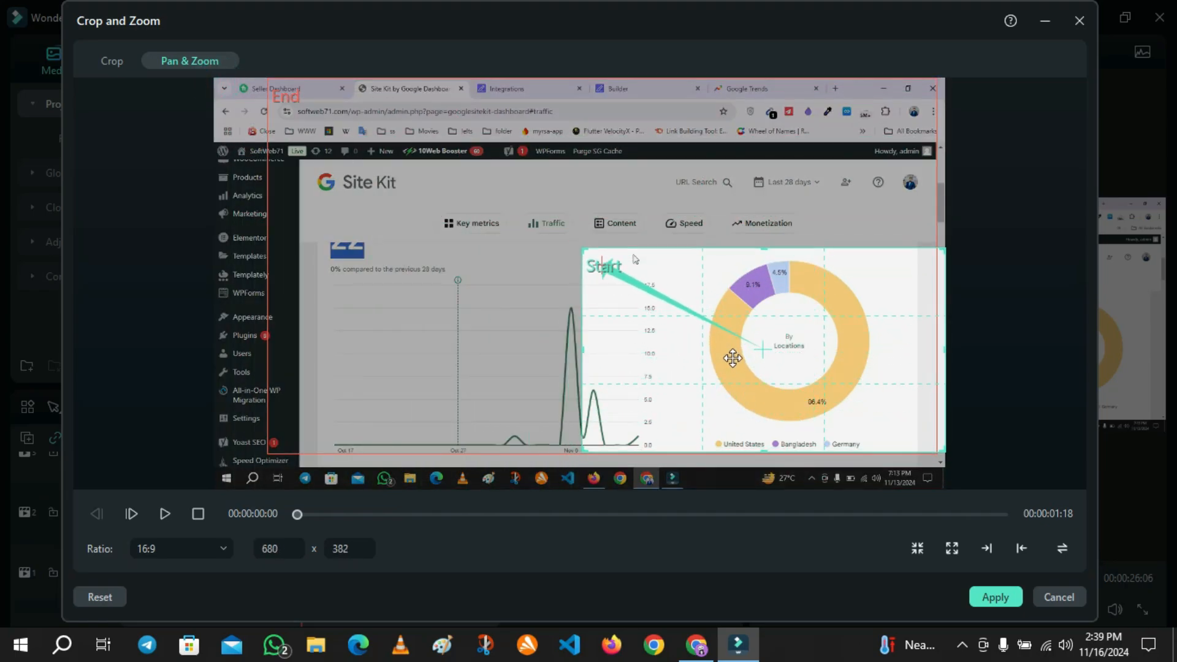
pyautogui.moveTo(581, 249); pyautogui.dragTo(517, 202)
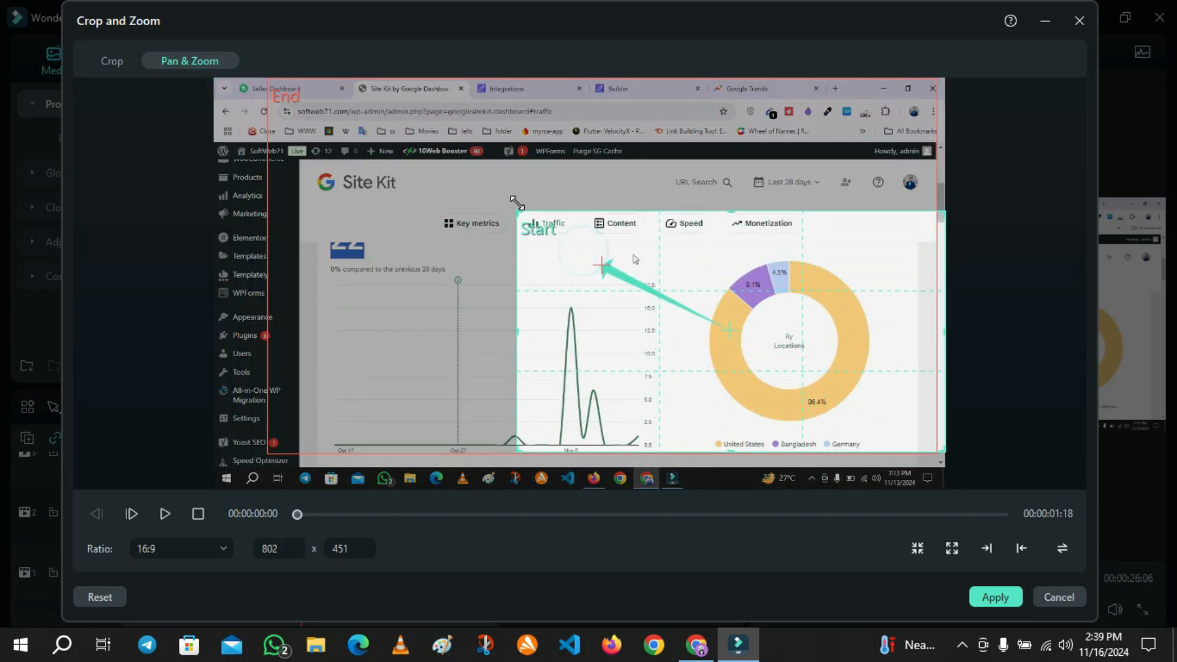
# Expand the End frame to nearly the full frame, about 1350 x 759, and apply the pan and zoom.
pyautogui.click(329, 151)
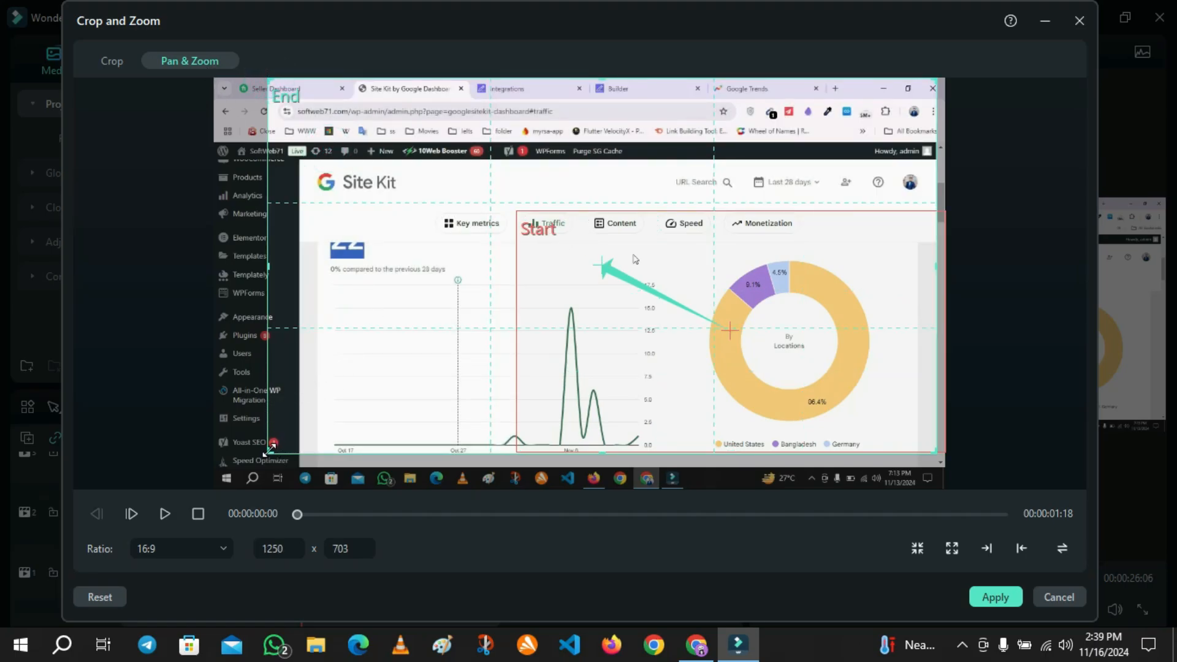
pyautogui.moveTo(270, 450); pyautogui.dragTo(215, 486)
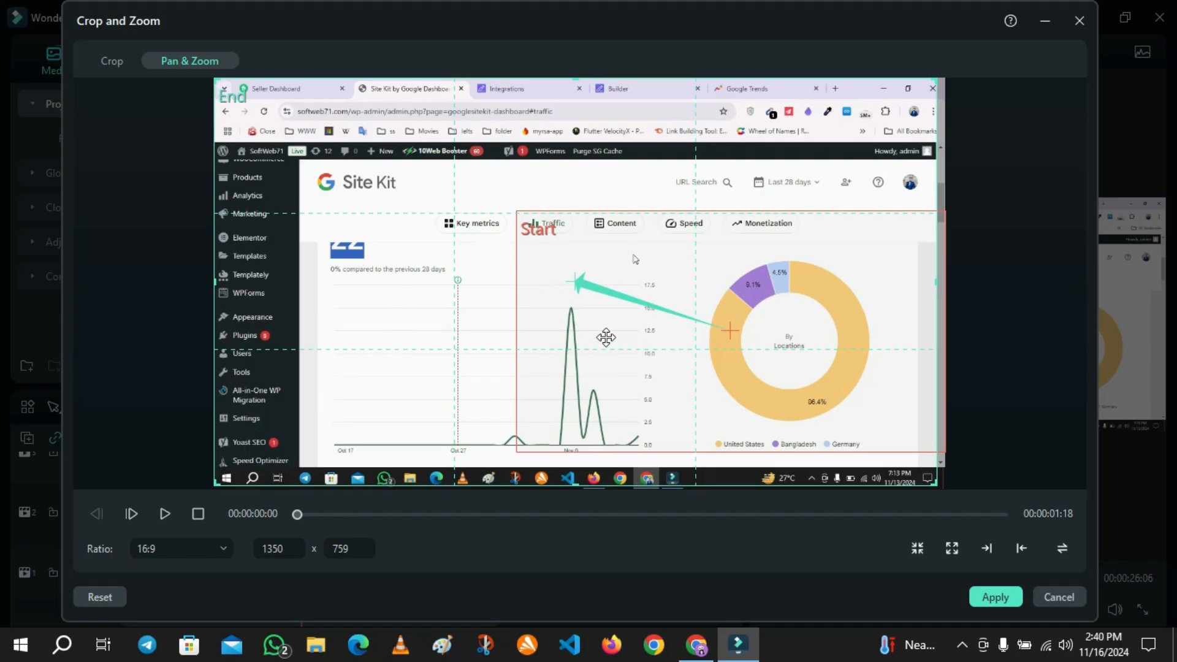
pyautogui.click(994, 597)
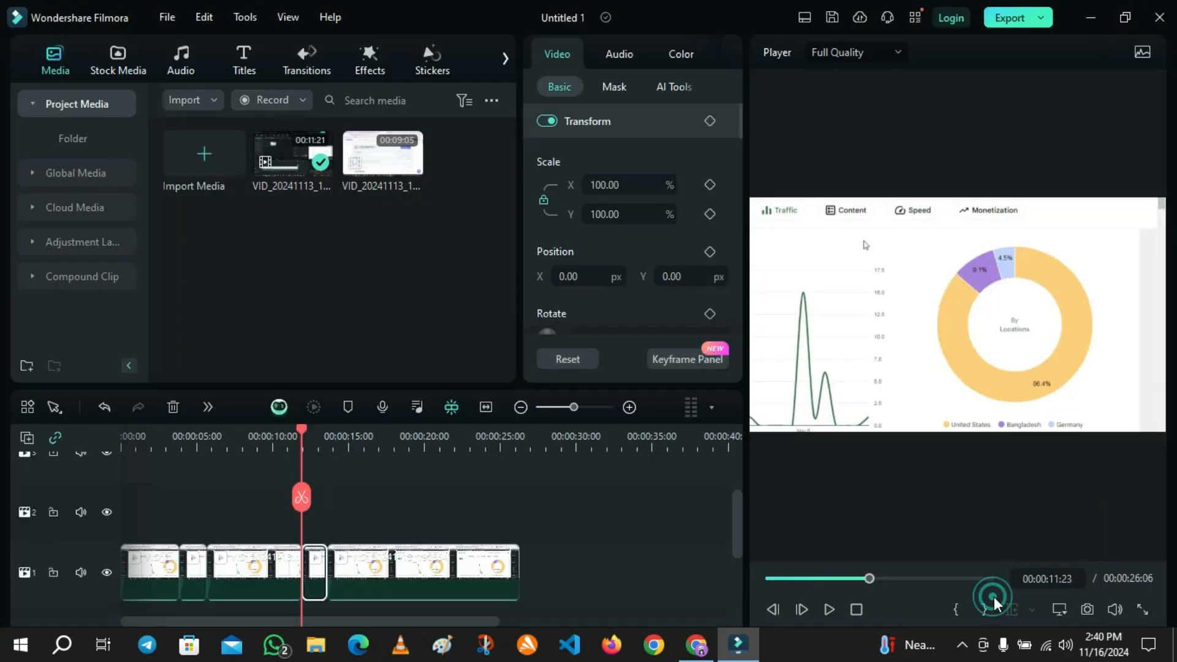
# Play back the edited timeline from near the start, then replay it in the full-screen preview.
pyautogui.moveTo(304, 429); pyautogui.dragTo(161, 427)
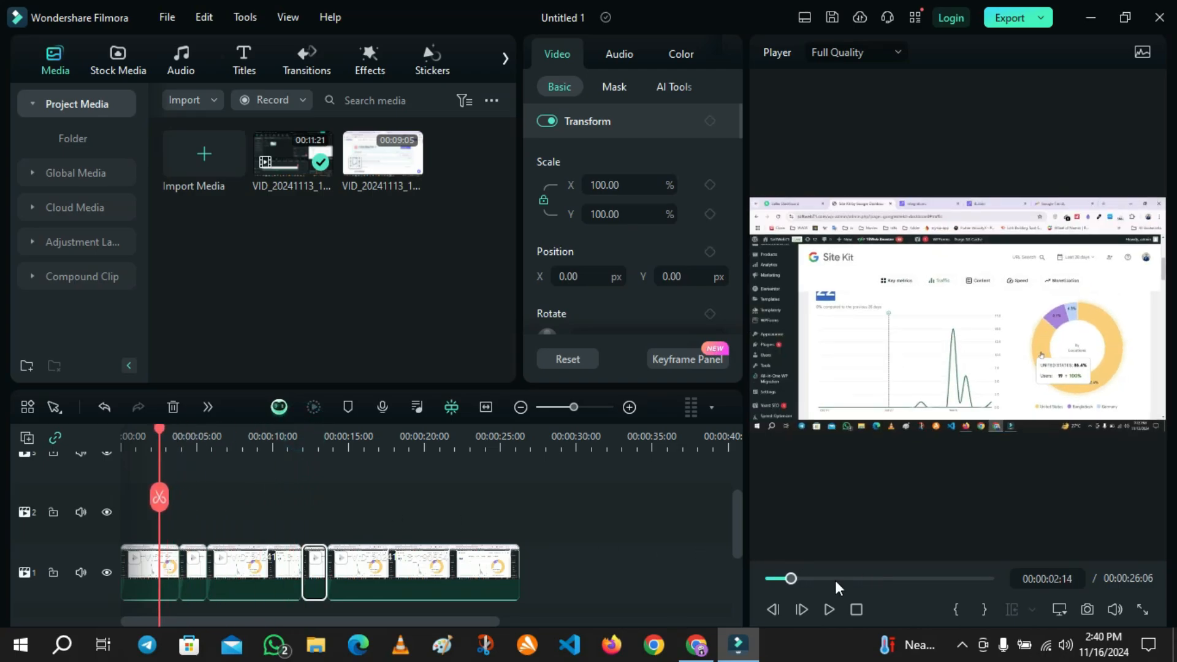
pyautogui.click(826, 616)
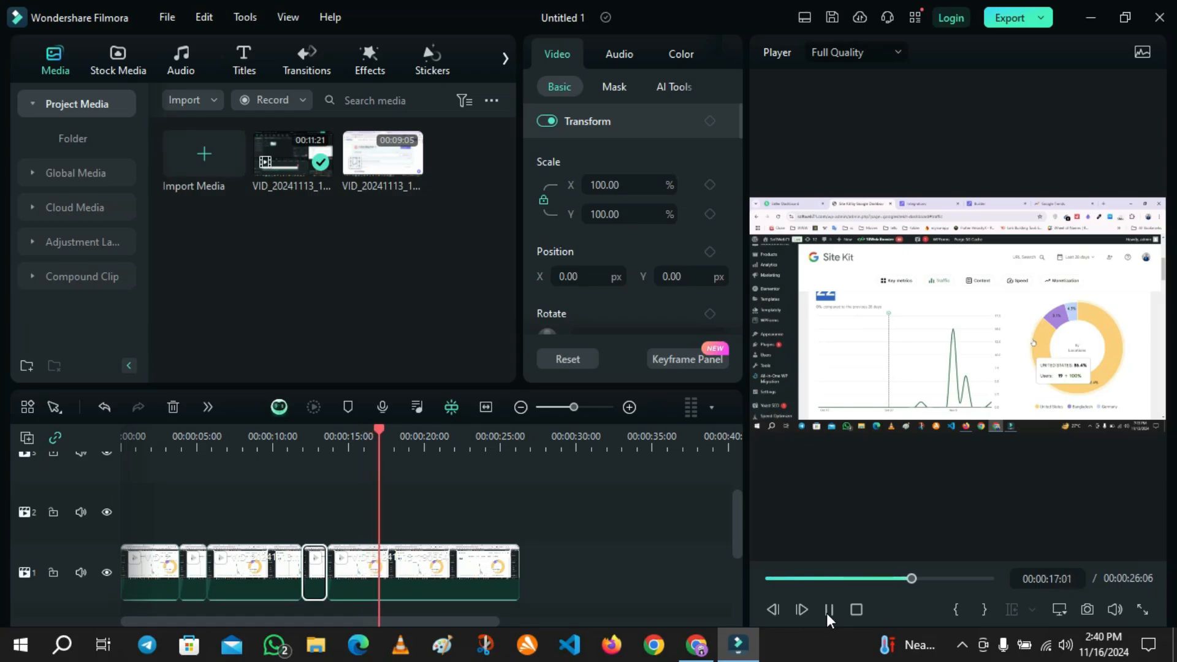
pyautogui.click(826, 613)
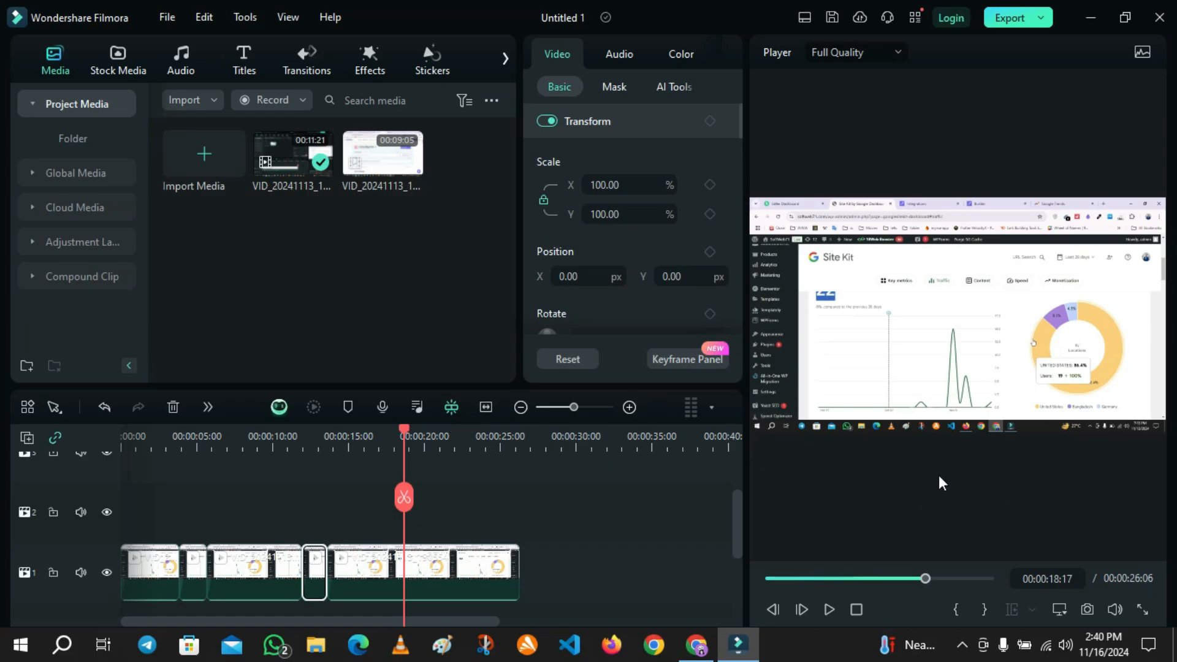
pyautogui.click(1142, 610)
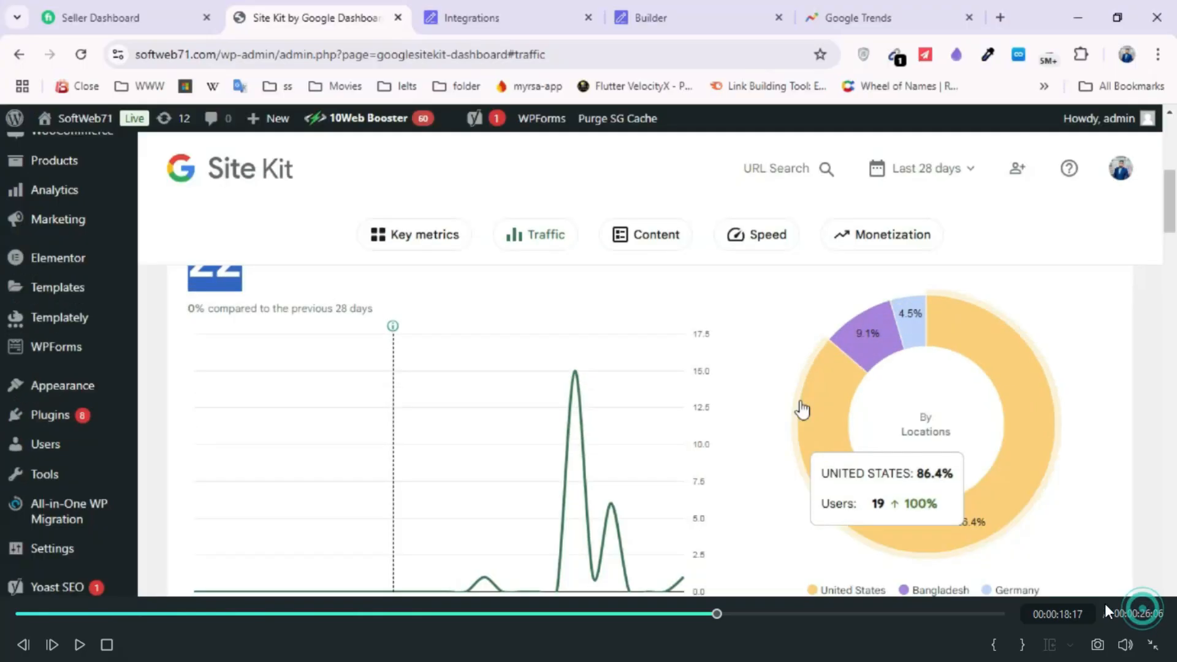
pyautogui.click(130, 614)
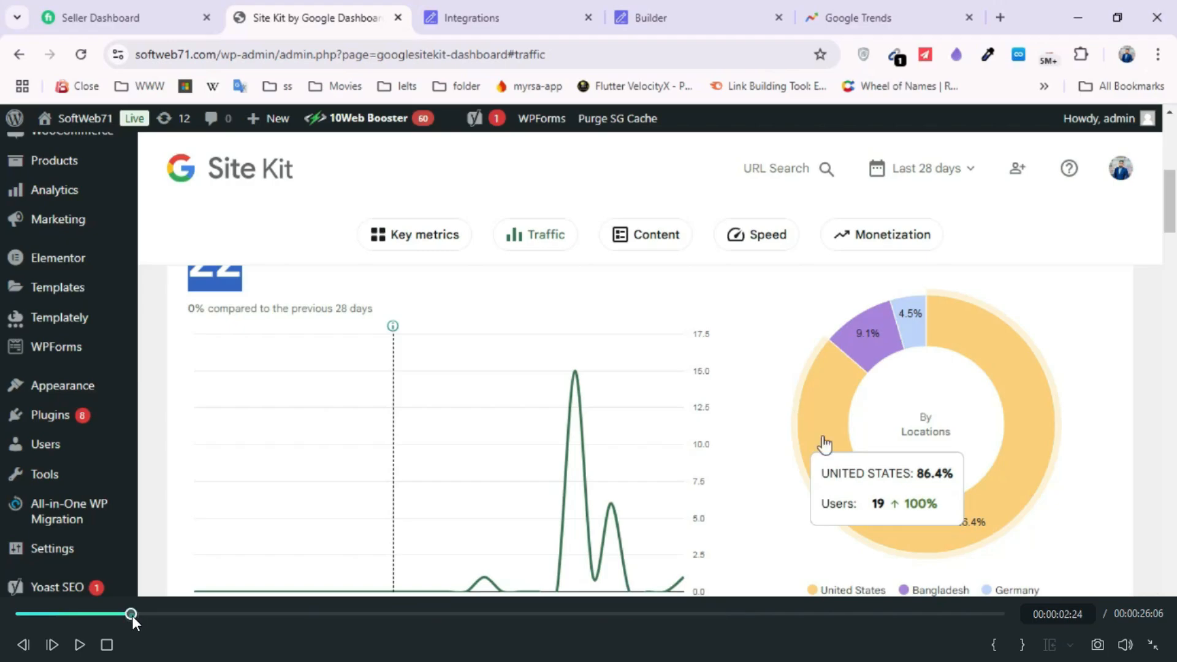
pyautogui.click(79, 646)
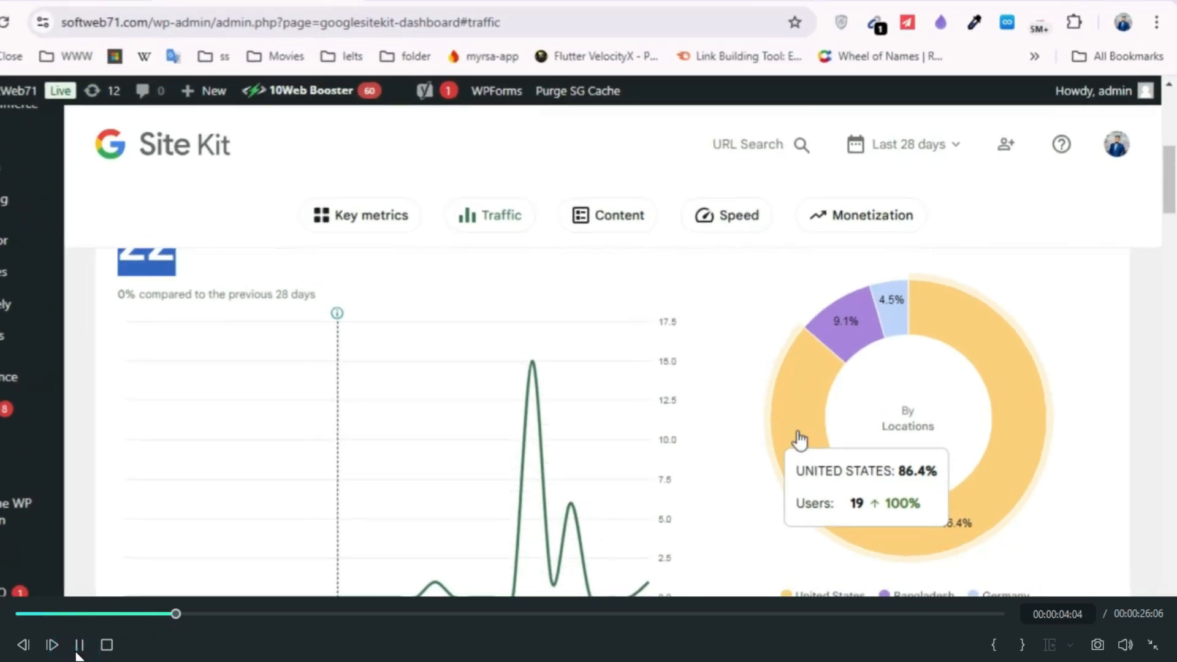